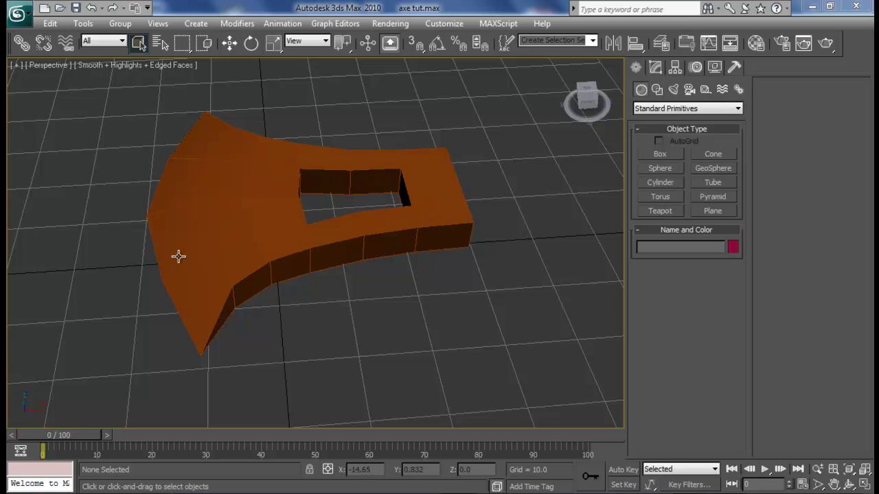
Step: Try a TurboSmooth modifier on the axe head as a preview and remove it from the stack
{"action": "mouse_move", "coordinate": [336, 264]}
{"action": "middle_mouse_down", "text": "alt"}
{"action": "mouse_move", "coordinate": [291, 278]}
{"action": "mouse_move", "coordinate": [290, 270]}
{"action": "mouse_move", "coordinate": [397, 284]}
{"action": "mouse_move", "coordinate": [473, 268]}
{"action": "mouse_move", "coordinate": [438, 310]}
{"action": "mouse_move", "coordinate": [401, 297]}
{"action": "mouse_move", "coordinate": [407, 273]}
{"action": "mouse_move", "coordinate": [364, 273]}
{"action": "mouse_move", "coordinate": [384, 267]}
{"action": "mouse_move", "coordinate": [337, 250]}
{"action": "middle_mouse_up", "text": "alt"}
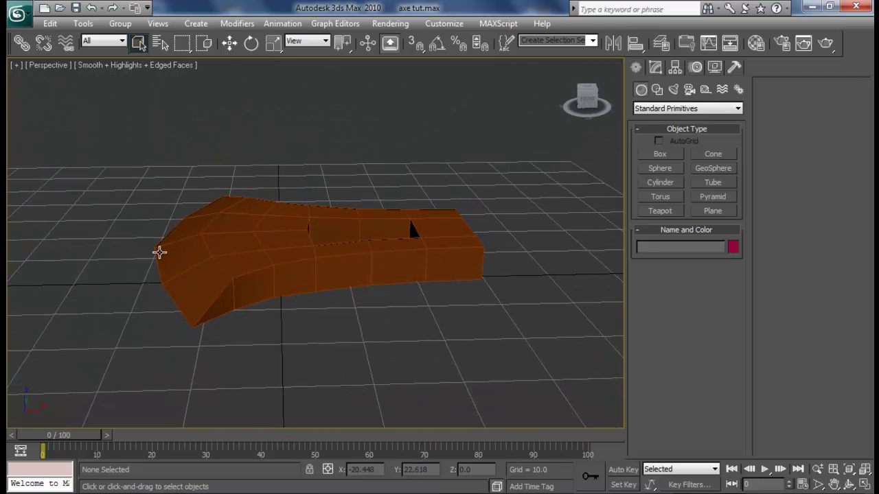
{"action": "middle_click_drag", "start_coordinate": [186, 308], "coordinate": [370, 275], "text": "alt"}
{"action": "left_click", "coordinate": [217, 290]}
{"action": "left_click", "coordinate": [655, 66]}
{"action": "left_click", "coordinate": [683, 105]}
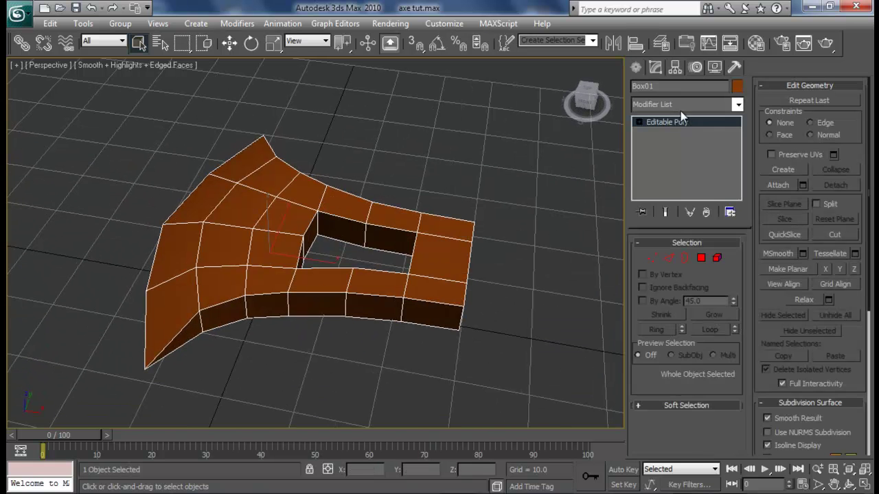
{"action": "type", "text": "tu"}
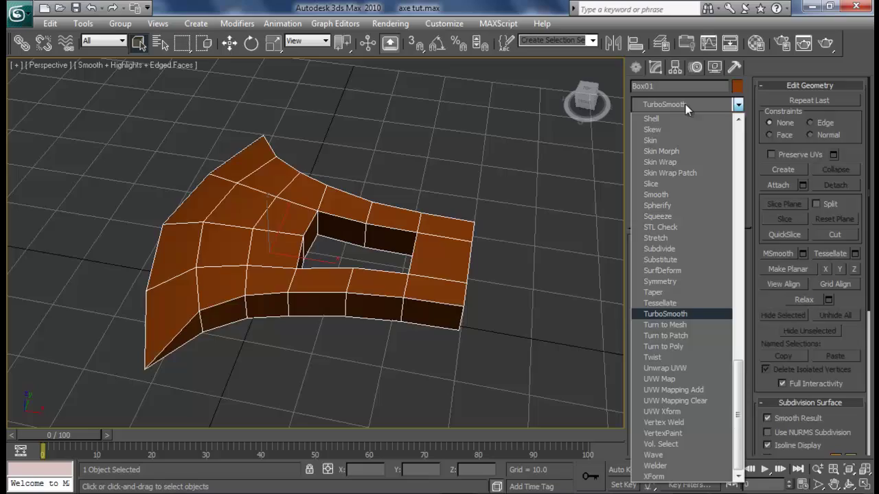
{"action": "key", "text": "Return"}
{"action": "middle_click_drag", "start_coordinate": [282, 235], "coordinate": [296, 249], "text": "alt"}
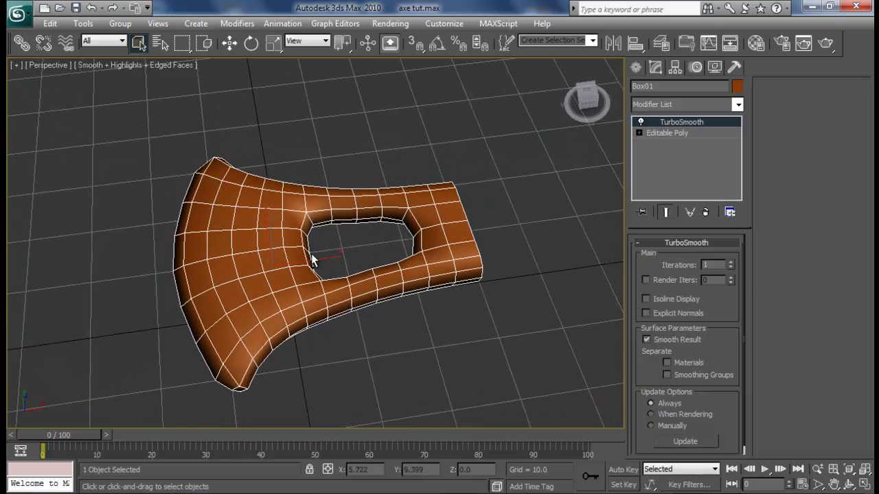
{"action": "left_click", "coordinate": [705, 212]}
Step: Select the complete edge loop along the blade's cutting edge in edge sub-object mode
{"action": "middle_click_drag", "start_coordinate": [357, 274], "coordinate": [355, 229], "text": "alt"}
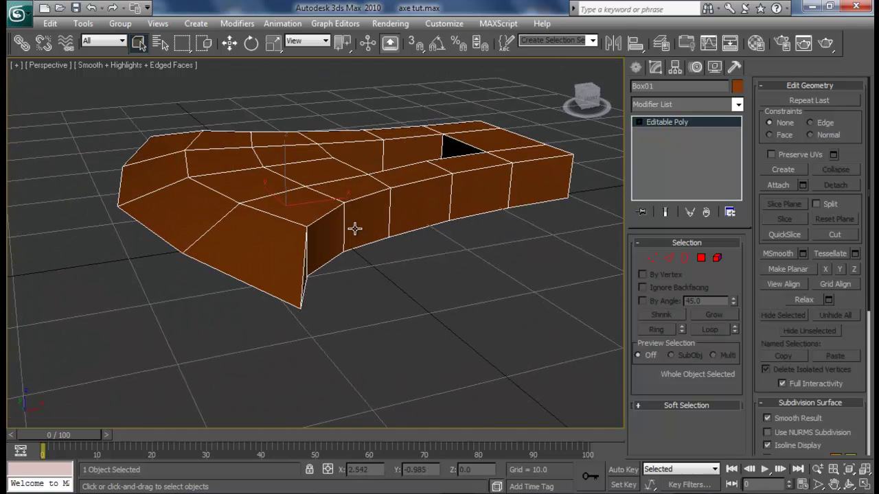
{"action": "left_click", "coordinate": [667, 259]}
{"action": "left_click", "coordinate": [257, 290]}
{"action": "scroll", "coordinate": [413, 344], "scroll_direction": "up", "scroll_amount": 5}
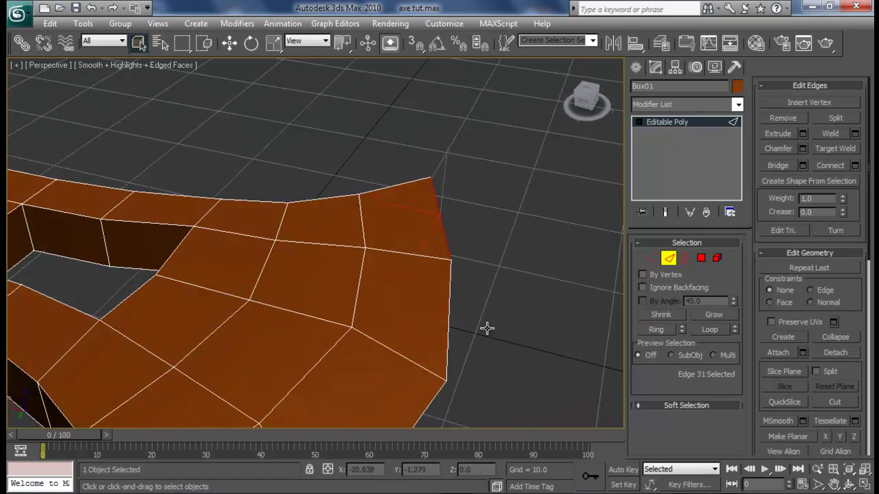
{"action": "scroll", "coordinate": [487, 327], "scroll_direction": "down", "scroll_amount": 1}
{"action": "middle_click_drag", "start_coordinate": [481, 287], "coordinate": [468, 211]}
{"action": "left_click", "coordinate": [707, 332]}
{"action": "middle_click_drag", "start_coordinate": [372, 331], "coordinate": [453, 272]}
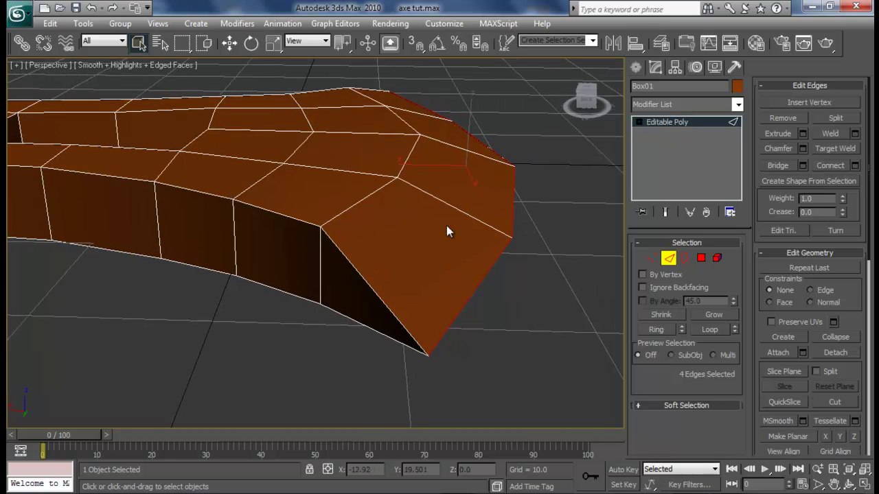
Step: Try chamfering the cutting edge by 0.26 with one segment and undo the chamfer
{"action": "left_click", "coordinate": [802, 148]}
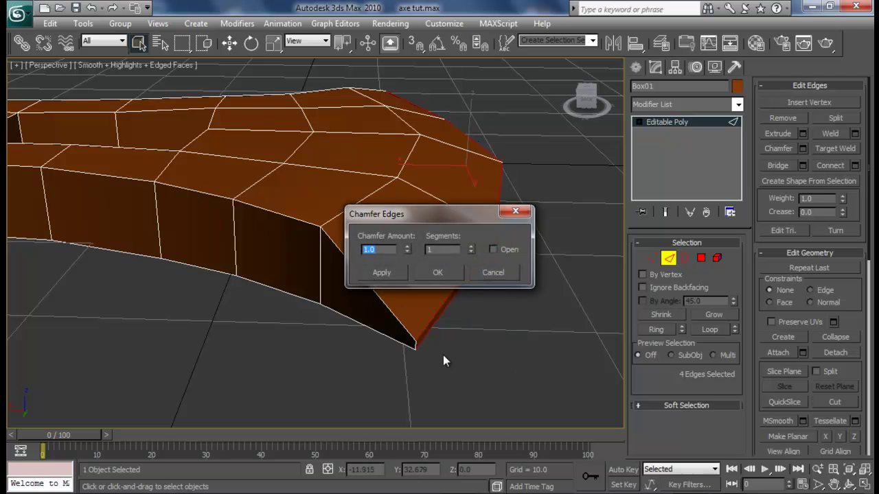
{"action": "middle_click_drag", "start_coordinate": [443, 357], "coordinate": [419, 294], "text": "alt"}
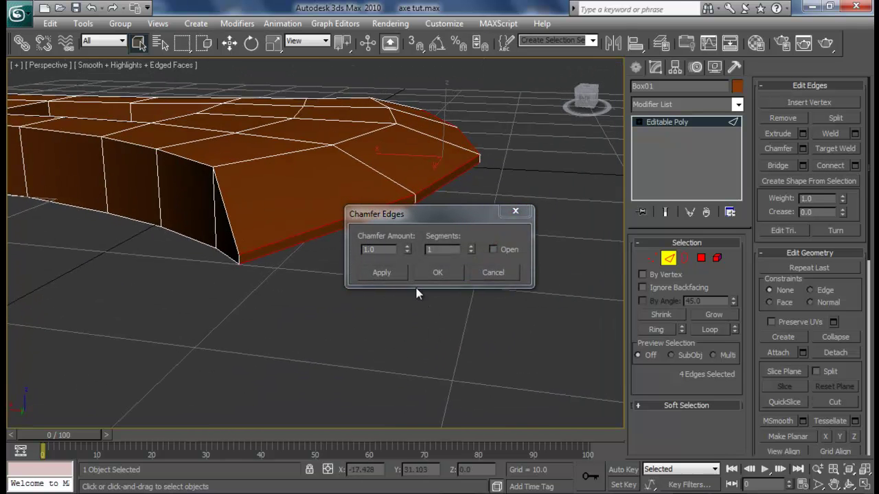
{"action": "left_click_drag", "start_coordinate": [408, 253], "coordinate": [409, 289]}
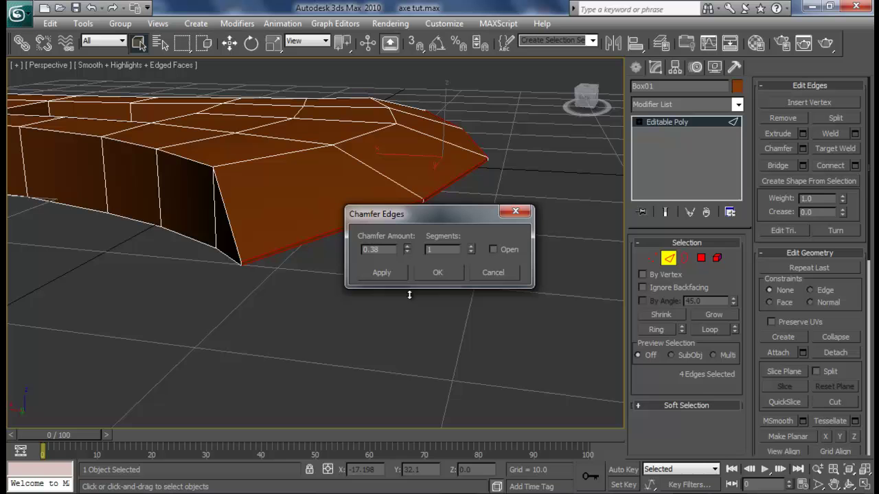
{"action": "left_click", "coordinate": [438, 273]}
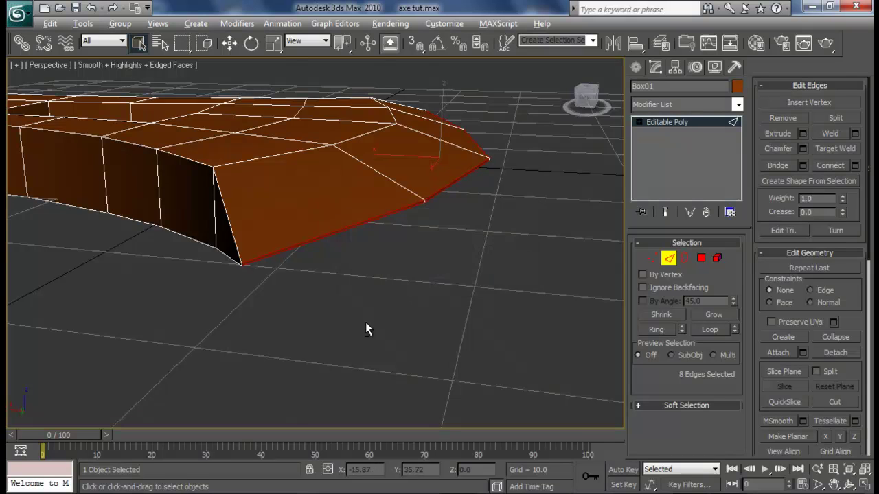
{"action": "middle_click_drag", "start_coordinate": [364, 328], "coordinate": [375, 227], "text": "alt"}
{"action": "key", "text": "ctrl+z"}
Step: Chamfer the blade's cutting edge by 0.26 with 2 segments
{"action": "left_click", "coordinate": [802, 149]}
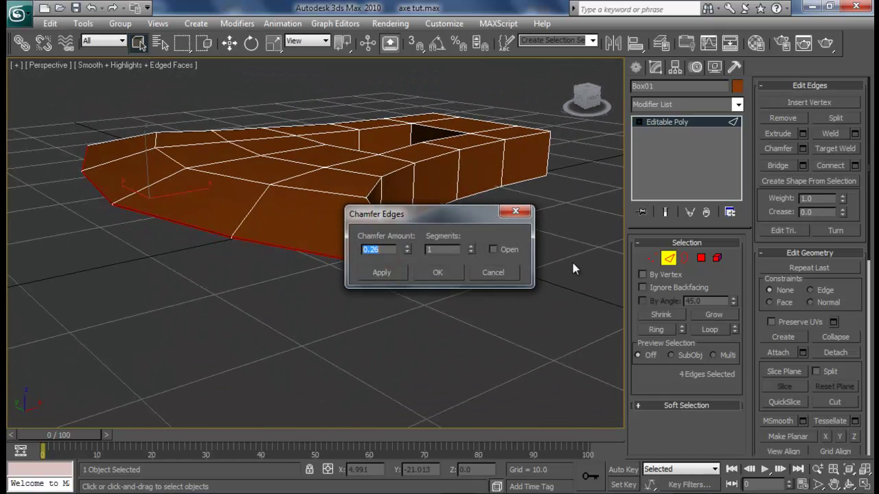
{"action": "left_click", "coordinate": [469, 247]}
{"action": "middle_click_drag", "start_coordinate": [285, 258], "coordinate": [227, 250], "text": "alt"}
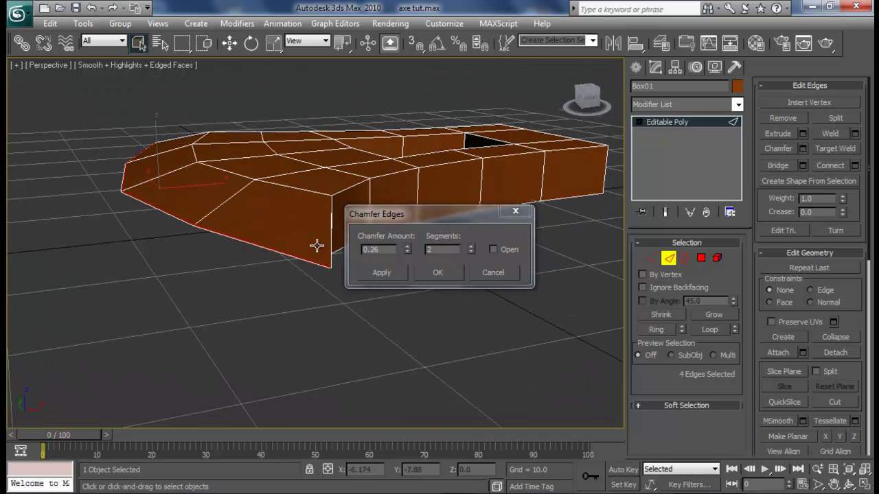
{"action": "middle_click_drag", "start_coordinate": [317, 245], "coordinate": [292, 174], "text": "alt"}
{"action": "scroll", "coordinate": [281, 272], "scroll_direction": "up", "scroll_amount": 3}
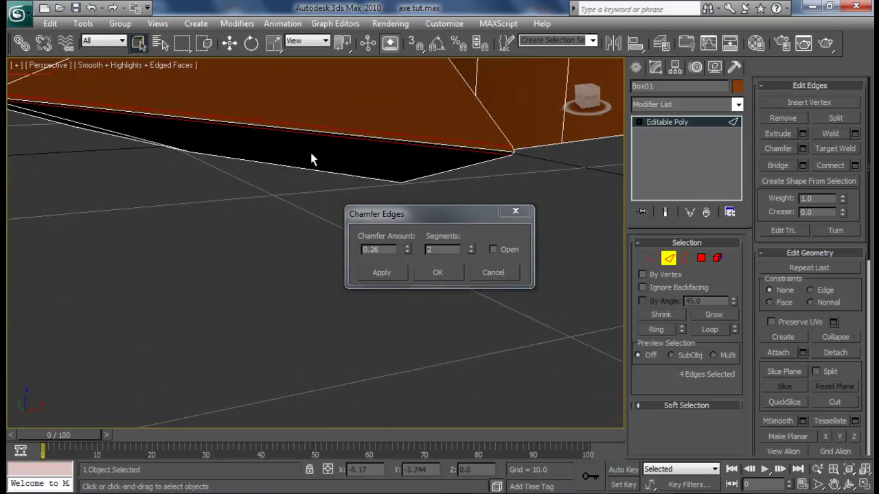
{"action": "scroll", "coordinate": [311, 159], "scroll_direction": "down", "scroll_amount": 3}
{"action": "left_click", "coordinate": [447, 273]}
{"action": "middle_click_drag", "start_coordinate": [446, 272], "coordinate": [464, 230]}
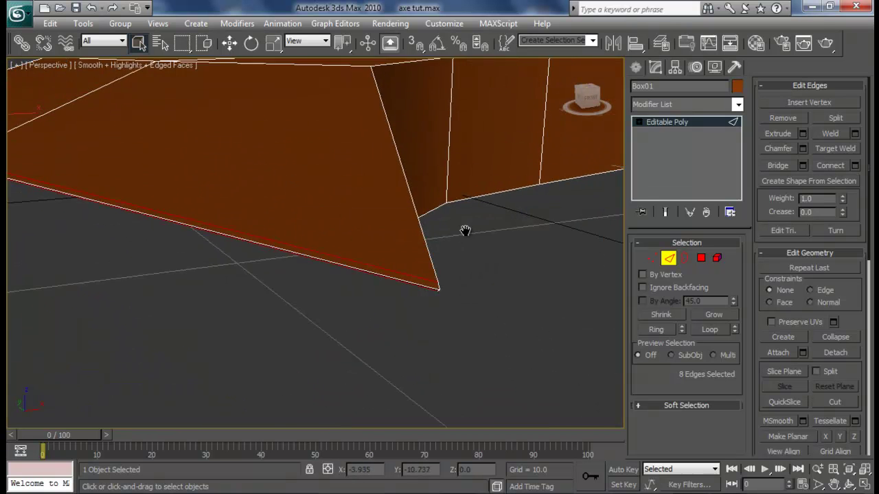
Step: Leave edge editing, reselect the whole axe head and apply a TurboSmooth modifier to it
{"action": "scroll", "coordinate": [425, 357], "scroll_direction": "down", "scroll_amount": 5}
{"action": "middle_click_drag", "start_coordinate": [426, 357], "coordinate": [289, 255], "text": "alt"}
{"action": "middle_click_drag", "start_coordinate": [346, 214], "coordinate": [343, 243]}
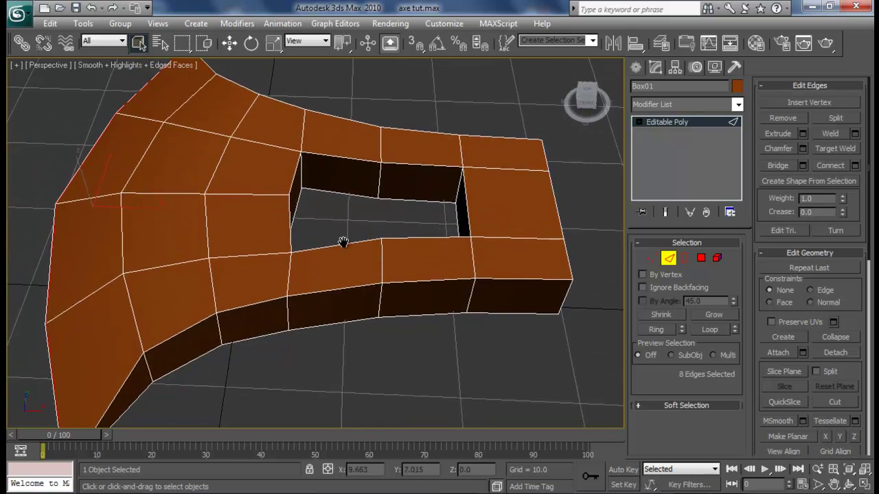
{"action": "middle_click_drag", "start_coordinate": [173, 254], "coordinate": [292, 304], "text": "alt"}
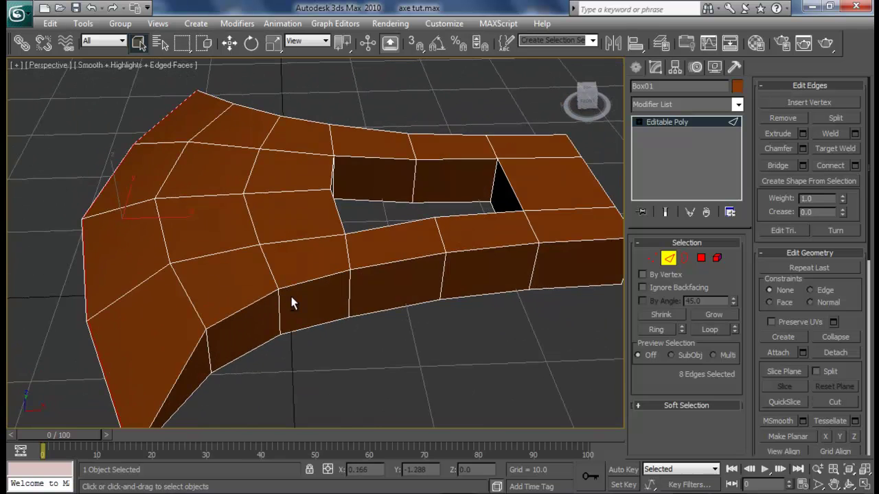
{"action": "left_click", "coordinate": [671, 258]}
{"action": "left_click", "coordinate": [475, 301]}
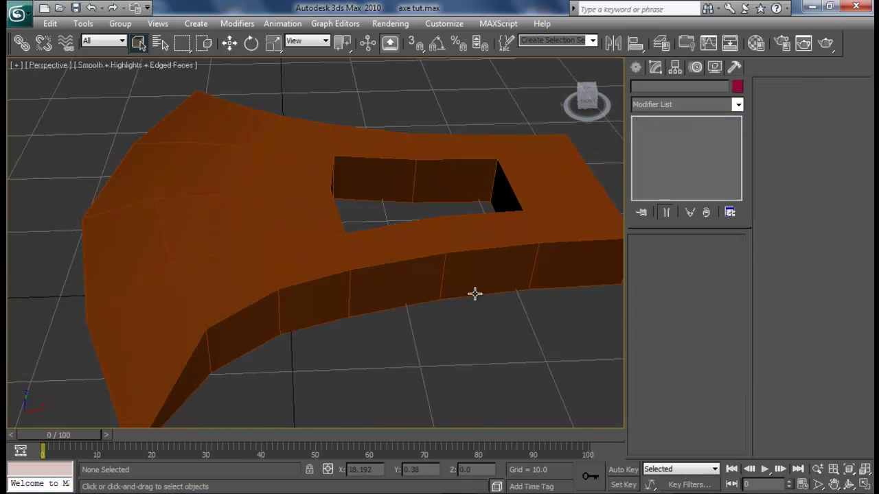
{"action": "left_click", "coordinate": [657, 109]}
{"action": "left_click", "coordinate": [517, 223]}
{"action": "left_click", "coordinate": [518, 224]}
{"action": "left_click", "coordinate": [669, 104]}
{"action": "type", "text": "tu"}
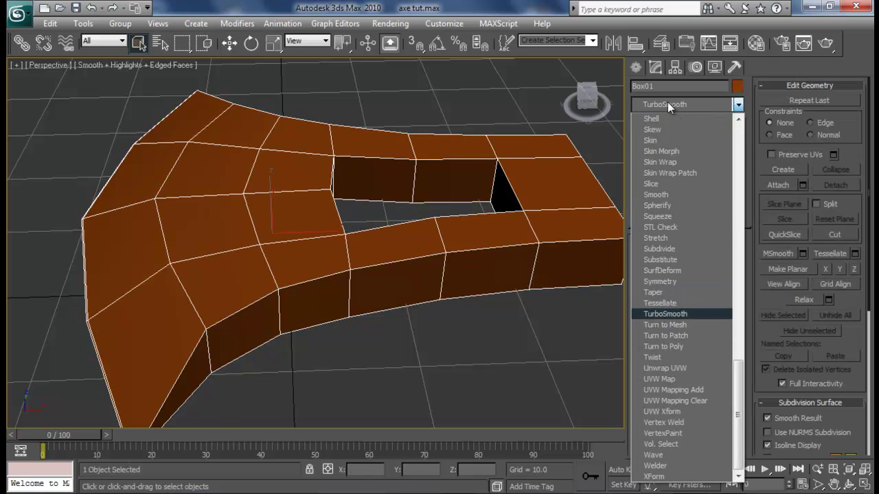
{"action": "key", "text": "Return"}
{"action": "middle_click_drag", "start_coordinate": [302, 254], "coordinate": [455, 172], "text": "alt"}
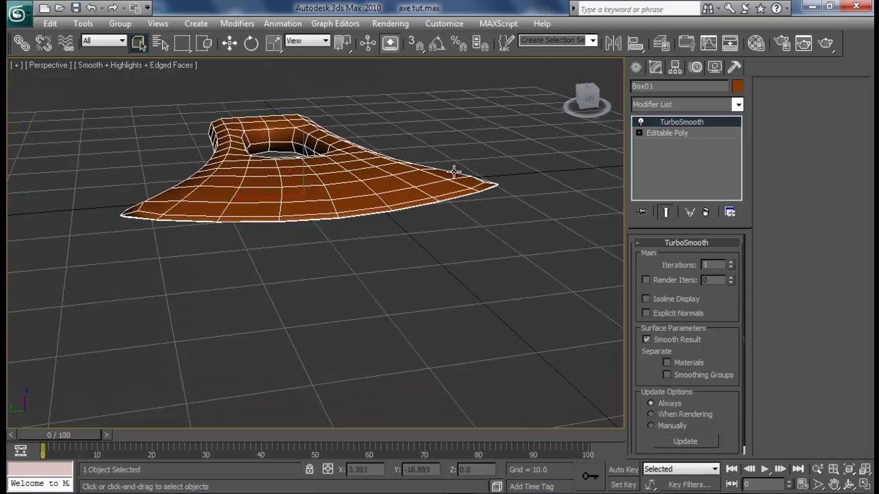
{"action": "middle_click_drag", "start_coordinate": [236, 205], "coordinate": [308, 225], "text": "alt"}
{"action": "middle_click_drag", "start_coordinate": [353, 295], "coordinate": [288, 247], "text": "alt"}
Step: Turn off the TurboSmooth effect to inspect the axe head's unsmoothed mesh from several sides
{"action": "left_click", "coordinate": [639, 123]}
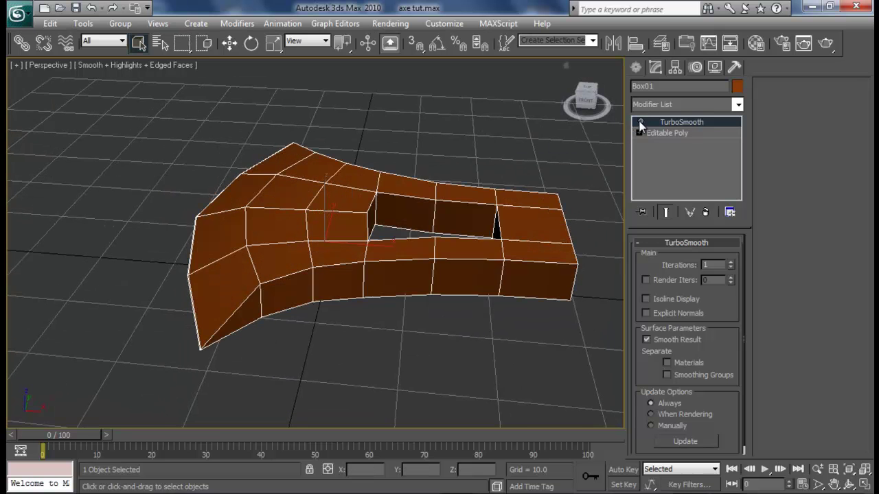
{"action": "left_click", "coordinate": [681, 133]}
{"action": "left_click", "coordinate": [428, 331]}
{"action": "mouse_move", "coordinate": [428, 330]}
{"action": "middle_mouse_down", "text": "alt"}
{"action": "mouse_move", "coordinate": [330, 284]}
{"action": "mouse_move", "coordinate": [261, 275]}
{"action": "mouse_move", "coordinate": [337, 243]}
{"action": "mouse_move", "coordinate": [300, 241]}
{"action": "mouse_move", "coordinate": [430, 231]}
{"action": "mouse_move", "coordinate": [400, 208]}
{"action": "mouse_move", "coordinate": [322, 179]}
{"action": "middle_mouse_up", "text": "alt"}
{"action": "left_click", "coordinate": [329, 284]}
{"action": "scroll", "coordinate": [299, 241], "scroll_direction": "up", "scroll_amount": 5}
{"action": "scroll", "coordinate": [430, 231], "scroll_direction": "down", "scroll_amount": 3}
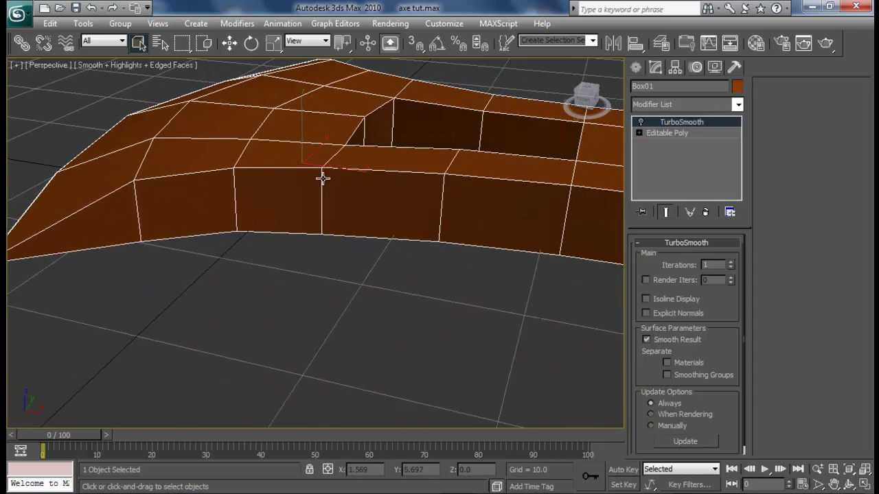
{"action": "middle_click_drag", "start_coordinate": [379, 183], "coordinate": [245, 204]}
{"action": "scroll", "coordinate": [246, 203], "scroll_direction": "down", "scroll_amount": 4}
{"action": "middle_click_drag", "start_coordinate": [340, 214], "coordinate": [354, 240], "text": "alt"}
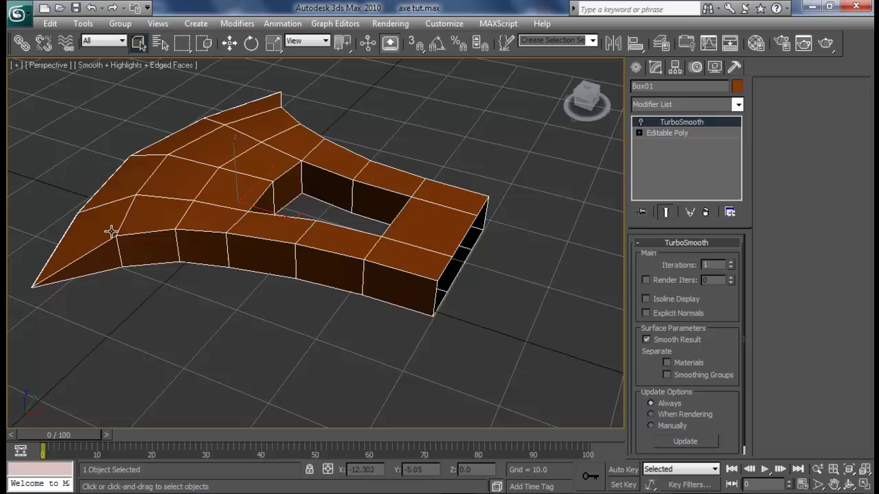
{"action": "middle_click_drag", "start_coordinate": [381, 271], "coordinate": [484, 276], "text": "alt"}
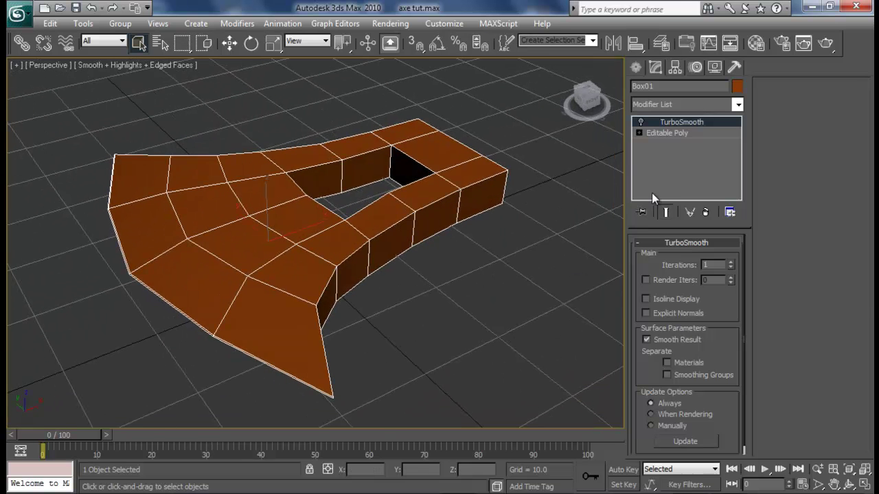
Step: In the Editable Poly's edge level, select the ring of cross edges along one long side of the axe head
{"action": "left_click", "coordinate": [681, 136]}
{"action": "left_click", "coordinate": [668, 257]}
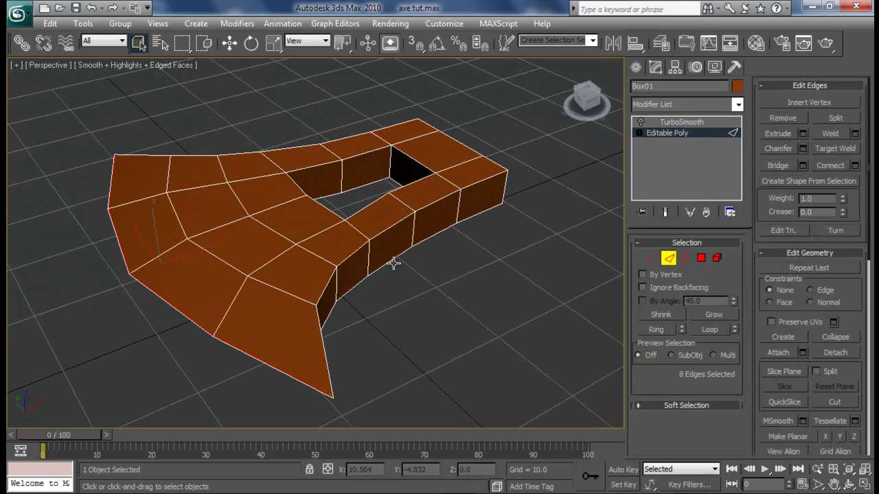
{"action": "left_click", "coordinate": [284, 294]}
{"action": "left_click", "coordinate": [656, 329]}
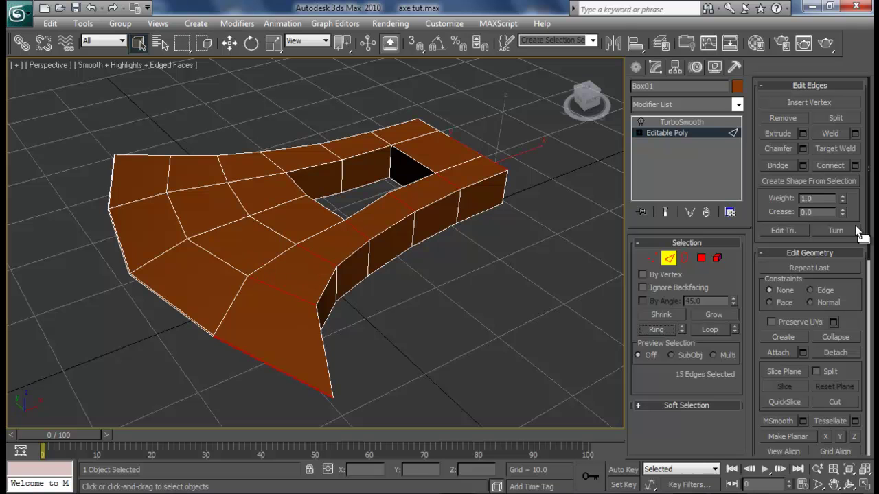
Step: Connect the selected edge ring with 1 segment and a slide of -97, placing the new loop close to the side border
{"action": "left_click", "coordinate": [854, 166]}
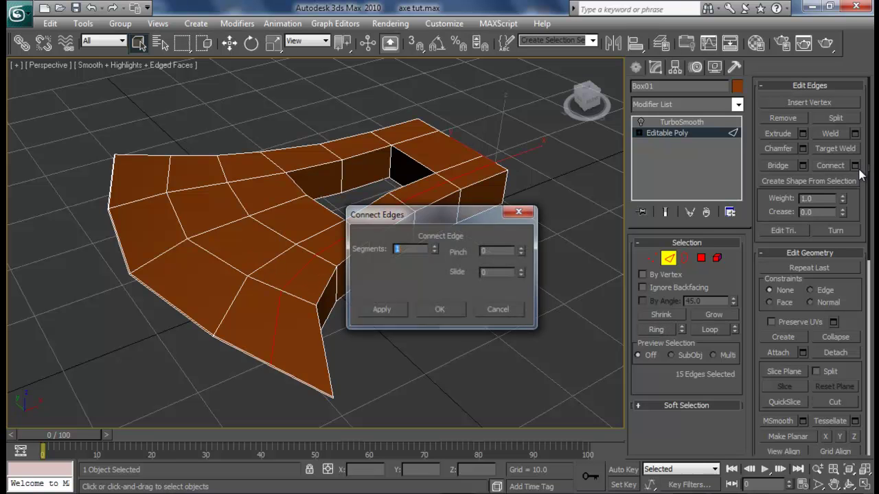
{"action": "left_click_drag", "start_coordinate": [483, 218], "coordinate": [707, 166]}
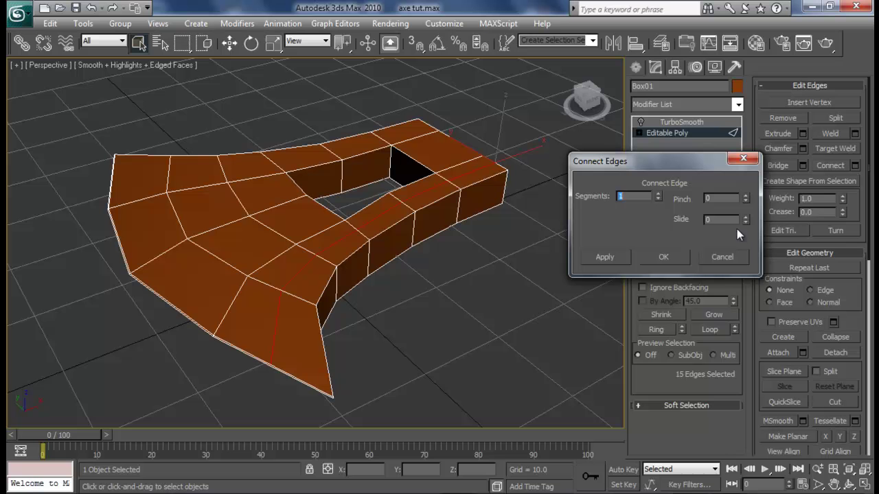
{"action": "left_click_drag", "start_coordinate": [746, 222], "coordinate": [762, 307]}
{"action": "scroll", "coordinate": [434, 275], "scroll_direction": "up", "scroll_amount": 3}
{"action": "scroll", "coordinate": [412, 302], "scroll_direction": "up", "scroll_amount": 2}
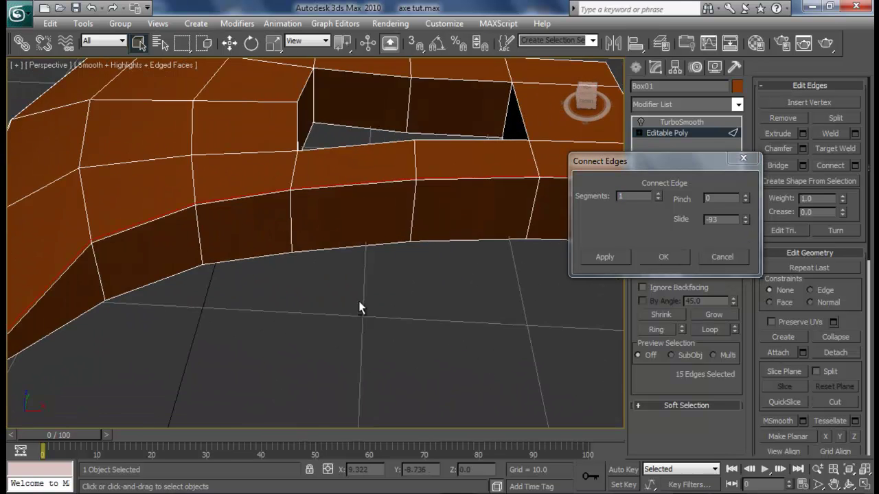
{"action": "middle_click_drag", "start_coordinate": [359, 308], "coordinate": [383, 304], "text": "alt"}
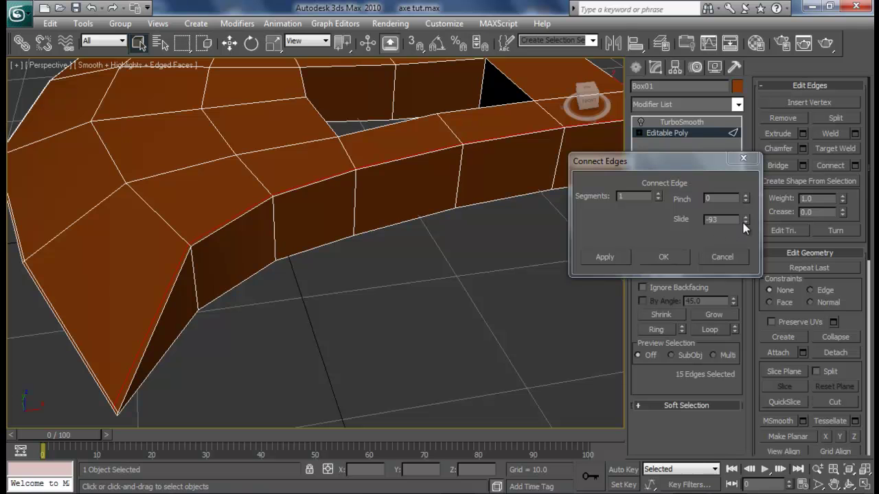
{"action": "left_click_drag", "start_coordinate": [744, 224], "coordinate": [745, 225]}
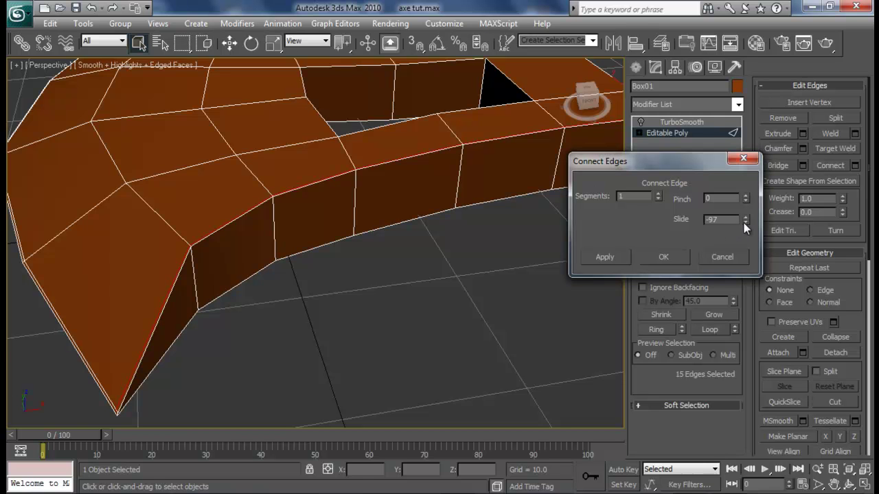
{"action": "left_click", "coordinate": [680, 256]}
Step: Accept the side loop and select the ring of cross edges along the opposite long side of the axe head
{"action": "scroll", "coordinate": [481, 206], "scroll_direction": "up", "scroll_amount": 3}
{"action": "middle_click_drag", "start_coordinate": [480, 206], "coordinate": [476, 335]}
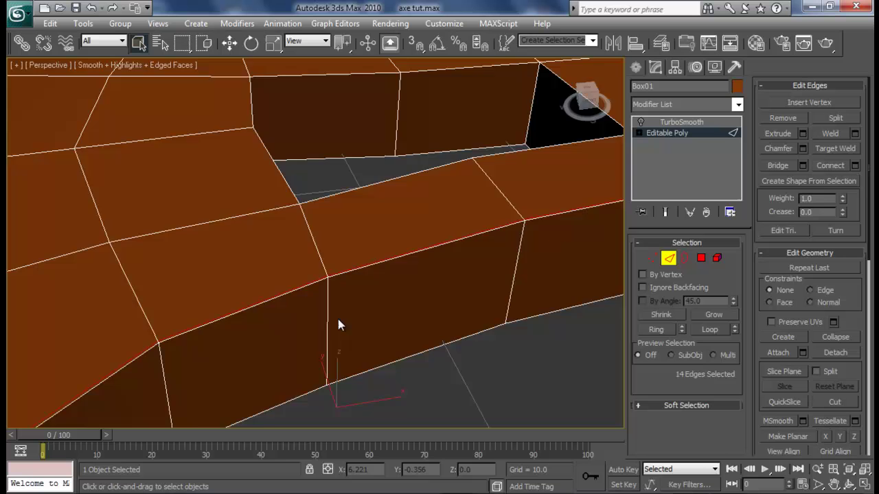
{"action": "middle_click_drag", "start_coordinate": [337, 319], "coordinate": [446, 216]}
{"action": "scroll", "coordinate": [445, 179], "scroll_direction": "down", "scroll_amount": 5}
{"action": "middle_click_drag", "start_coordinate": [446, 180], "coordinate": [345, 195], "text": "alt"}
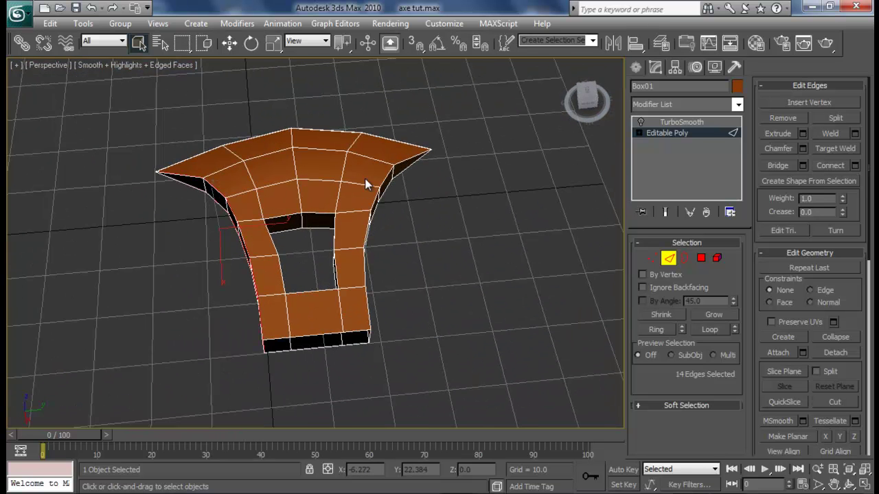
{"action": "left_click", "coordinate": [368, 183]}
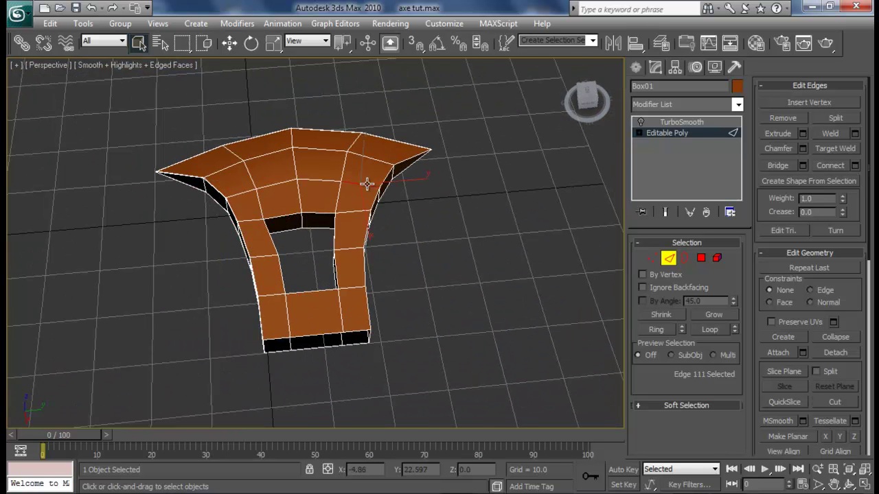
{"action": "left_click", "coordinate": [661, 329]}
Step: Connect the opposite side's edge ring with 1 segment, pinch 0 and slide -97
{"action": "left_click", "coordinate": [854, 165]}
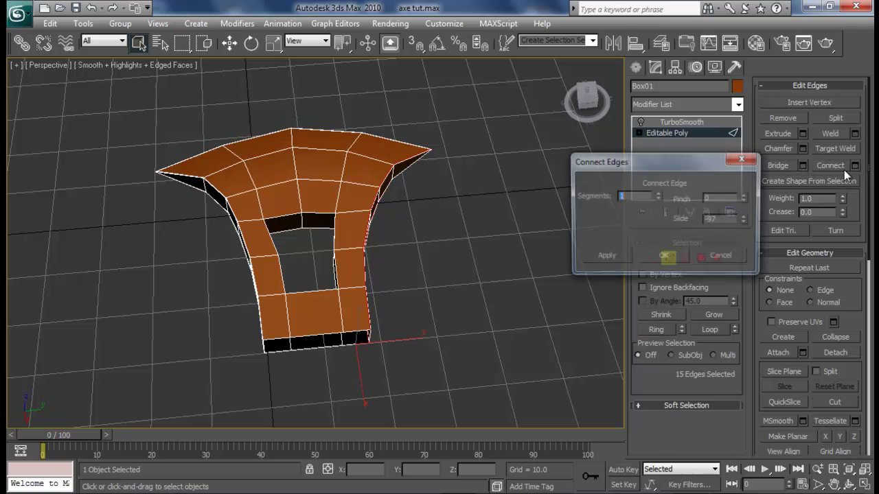
{"action": "middle_click_drag", "start_coordinate": [398, 228], "coordinate": [292, 314], "text": "alt"}
{"action": "scroll", "coordinate": [332, 317], "scroll_direction": "up", "scroll_amount": 2}
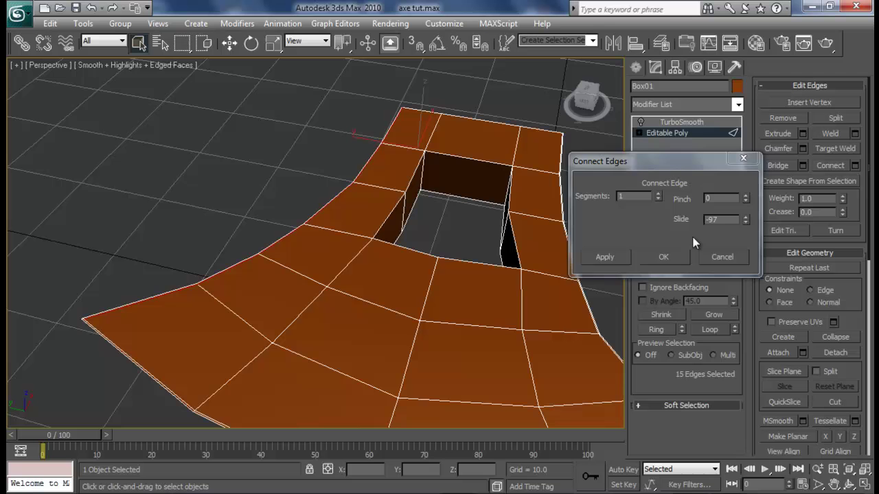
{"action": "left_click", "coordinate": [675, 256]}
Step: Clear the edge selection, turn TurboSmooth back on and inspect the smoothed blade and side edges
{"action": "middle_click_drag", "start_coordinate": [443, 276], "coordinate": [362, 234]}
{"action": "scroll", "coordinate": [343, 234], "scroll_direction": "down", "scroll_amount": 3}
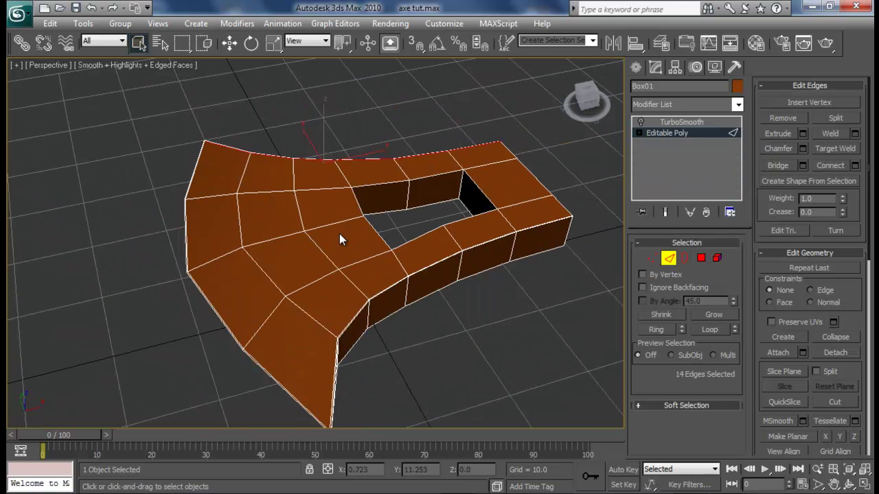
{"action": "left_click", "coordinate": [559, 279]}
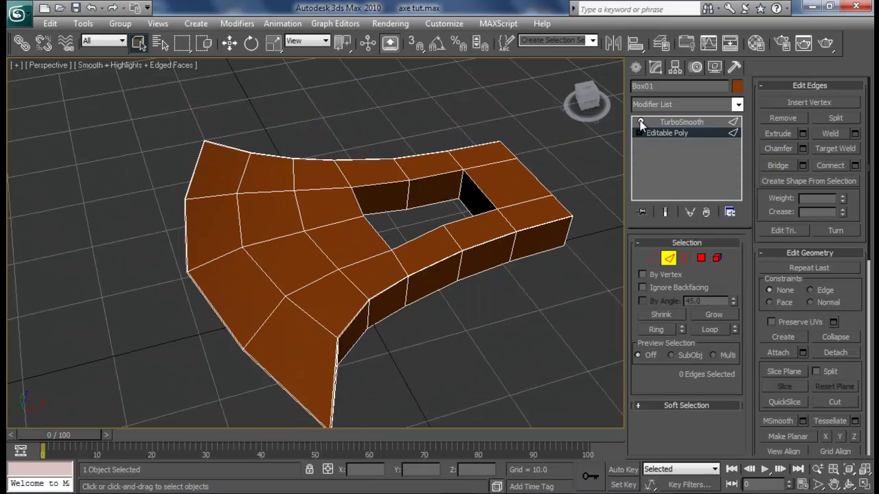
{"action": "left_click", "coordinate": [696, 123]}
{"action": "left_click", "coordinate": [505, 337]}
{"action": "middle_click_drag", "start_coordinate": [410, 302], "coordinate": [370, 257]}
{"action": "middle_click_drag", "start_coordinate": [229, 307], "coordinate": [362, 271], "text": "alt"}
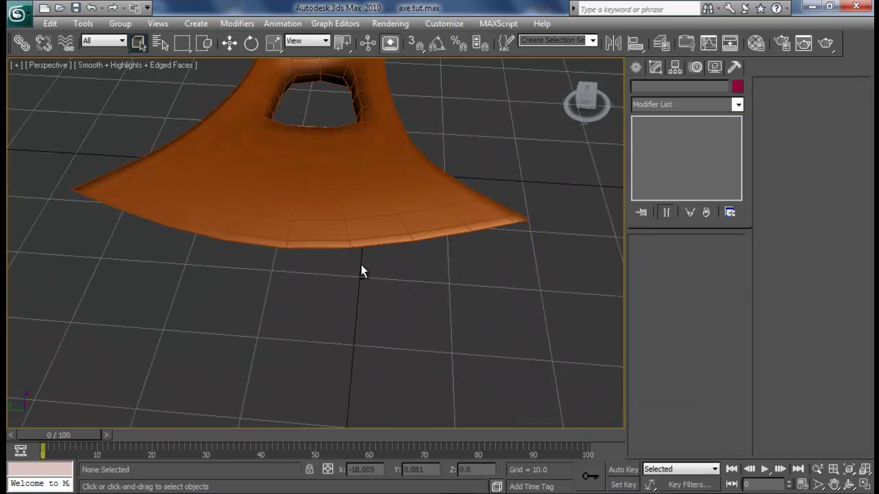
{"action": "middle_click_drag", "start_coordinate": [340, 239], "coordinate": [267, 206], "text": "alt"}
Step: Turn off TurboSmooth on the axe head and select the edge loop running around it just behind the cutting bevel
{"action": "left_click", "coordinate": [267, 206]}
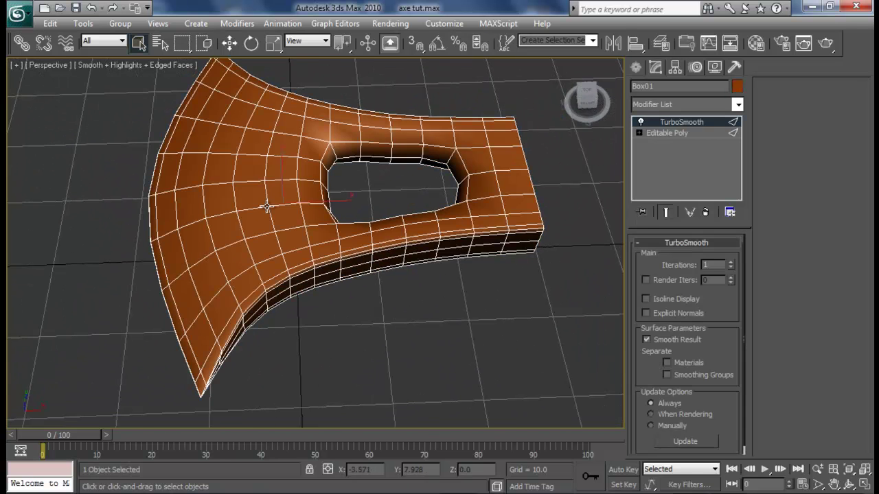
{"action": "left_click", "coordinate": [647, 122]}
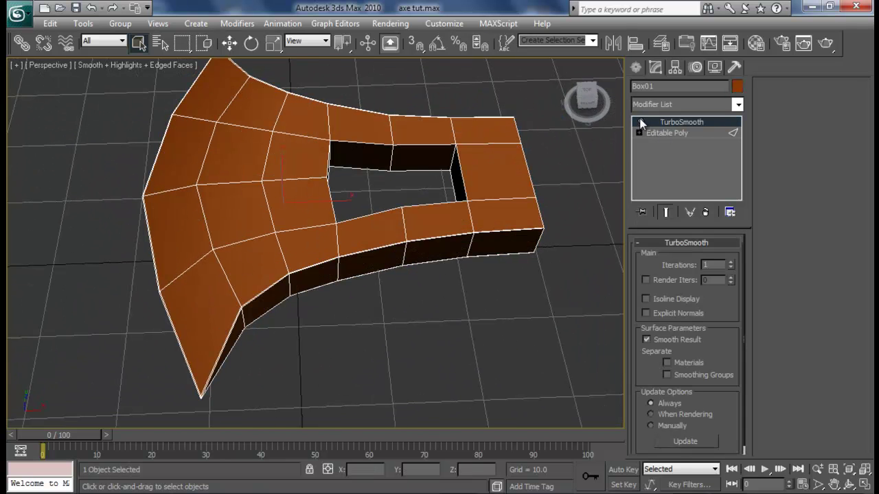
{"action": "left_click", "coordinate": [670, 137]}
{"action": "left_click", "coordinate": [232, 182]}
{"action": "middle_click_drag", "start_coordinate": [231, 181], "coordinate": [260, 209], "text": "alt"}
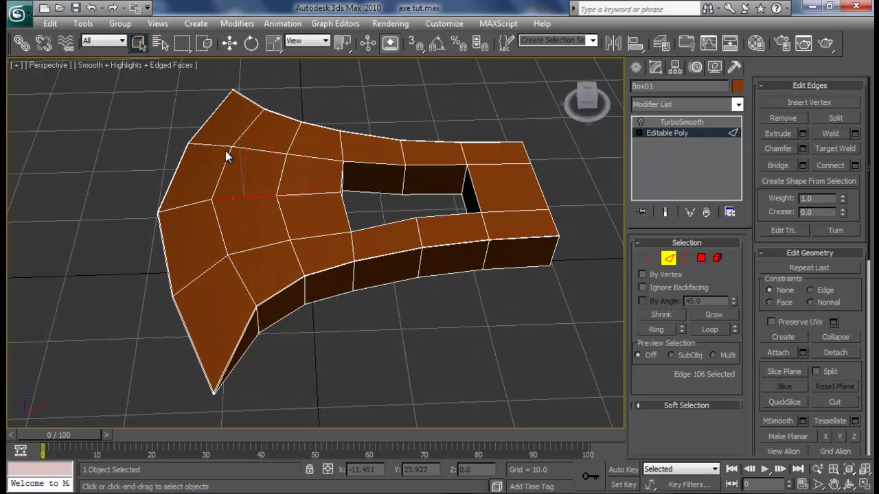
{"action": "mouse_move", "coordinate": [241, 235]}
{"action": "middle_mouse_down", "text": "alt"}
{"action": "mouse_move", "coordinate": [265, 245]}
{"action": "mouse_move", "coordinate": [245, 247]}
{"action": "middle_mouse_up", "text": "alt"}
{"action": "scroll", "coordinate": [267, 246], "scroll_direction": "up", "scroll_amount": 4}
{"action": "left_click", "coordinate": [170, 231]}
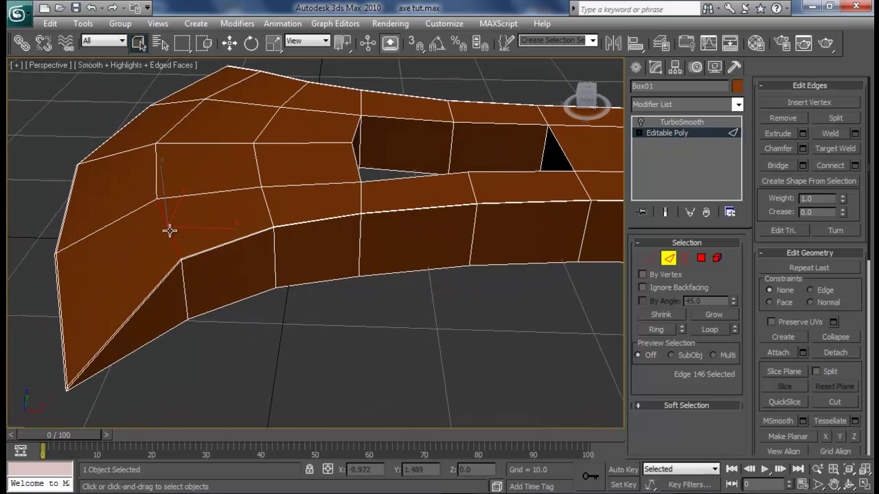
{"action": "left_click", "coordinate": [707, 329]}
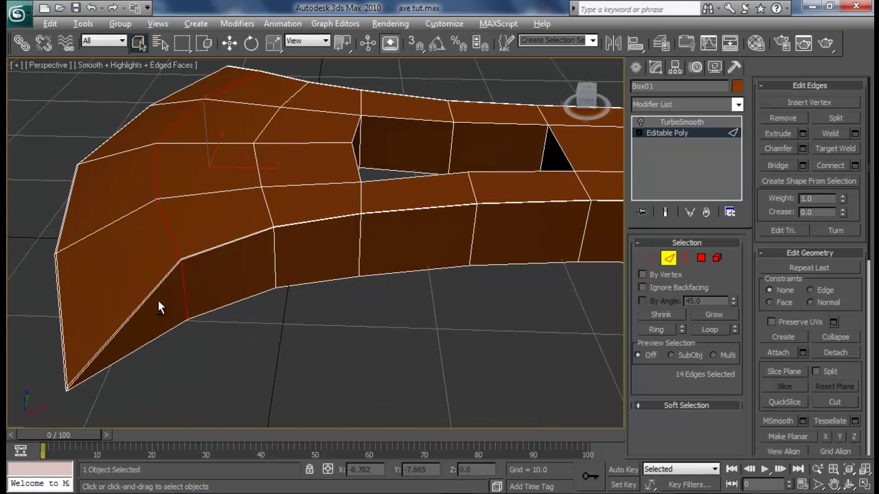
Step: Chamfer the edge loop behind the cutting bevel by 0.26 with 2 segments
{"action": "middle_click_drag", "start_coordinate": [161, 304], "coordinate": [176, 319], "text": "alt"}
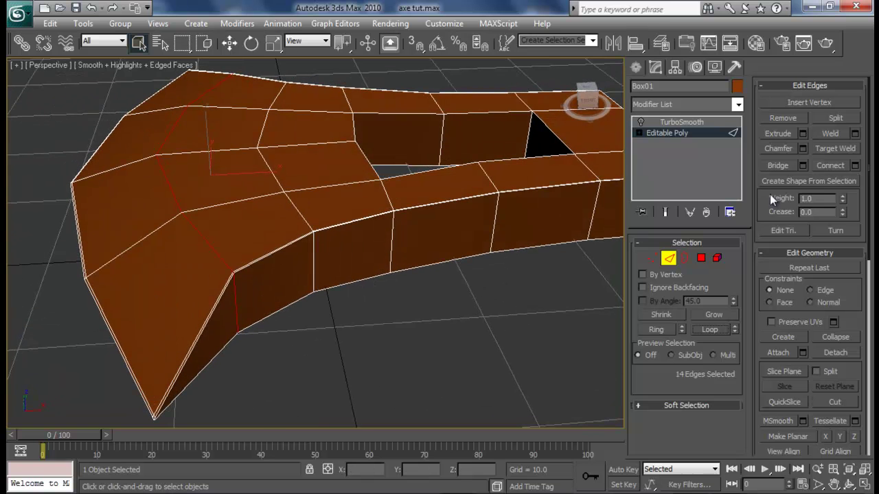
{"action": "left_click", "coordinate": [800, 148]}
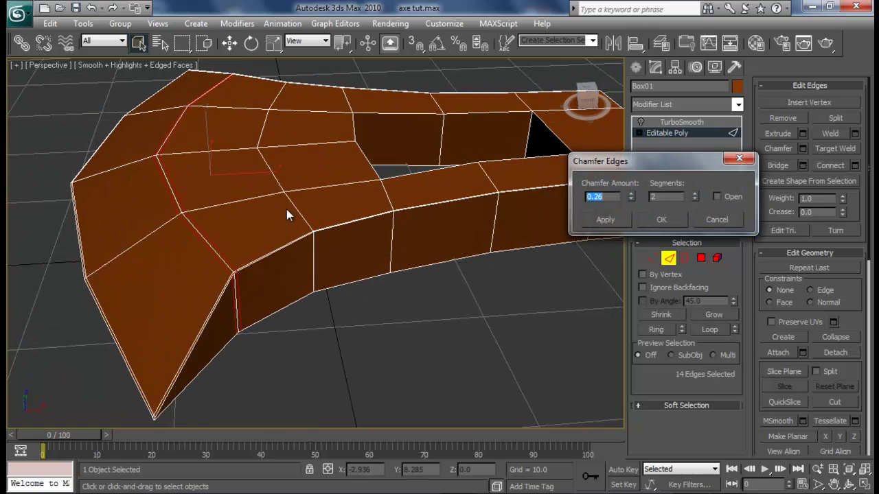
{"action": "left_click", "coordinate": [656, 219]}
Step: Turn TurboSmooth on, deselect the axe head and inspect the smoothed bevel crease and handle hole
{"action": "middle_click_drag", "start_coordinate": [526, 294], "coordinate": [384, 254], "text": "alt"}
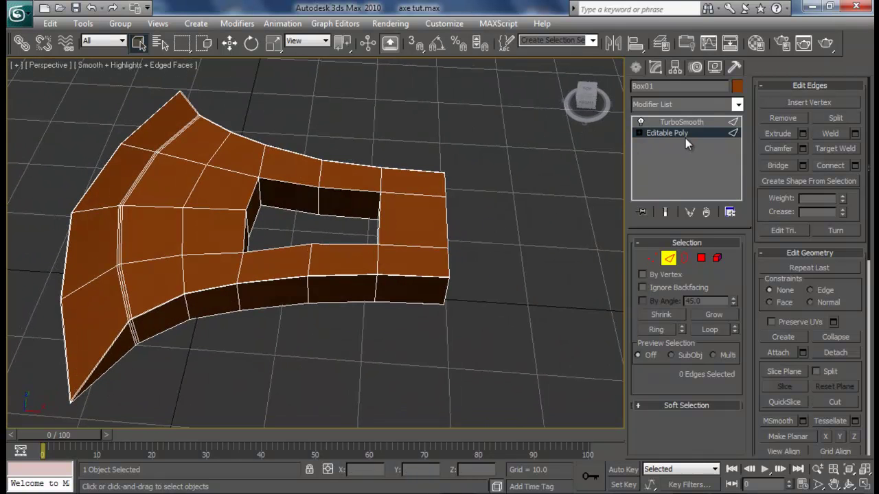
{"action": "left_click", "coordinate": [696, 124]}
{"action": "mouse_move", "coordinate": [341, 324]}
{"action": "middle_mouse_down", "text": "alt"}
{"action": "mouse_move", "coordinate": [361, 313]}
{"action": "mouse_move", "coordinate": [364, 298]}
{"action": "mouse_move", "coordinate": [447, 276]}
{"action": "mouse_move", "coordinate": [396, 310]}
{"action": "mouse_move", "coordinate": [375, 349]}
{"action": "mouse_move", "coordinate": [334, 306]}
{"action": "mouse_move", "coordinate": [330, 325]}
{"action": "mouse_move", "coordinate": [347, 319]}
{"action": "middle_mouse_up", "text": "alt"}
{"action": "left_click", "coordinate": [361, 313]}
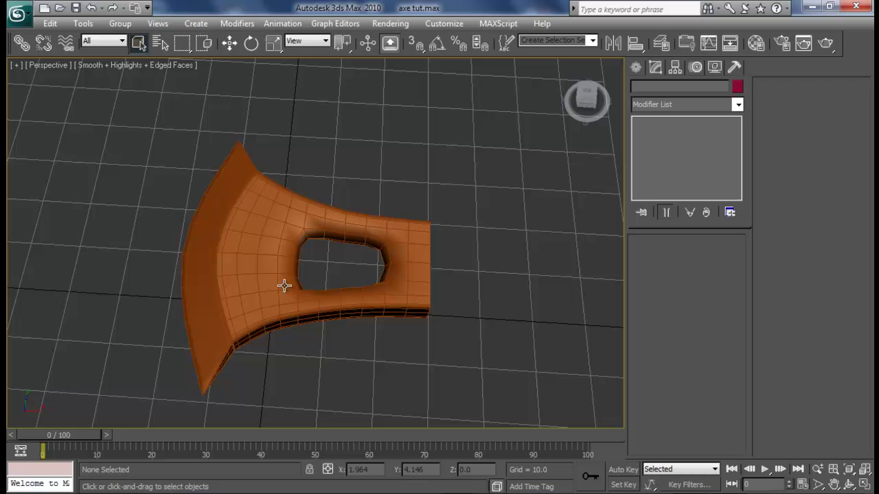
{"action": "middle_click_drag", "start_coordinate": [215, 267], "coordinate": [462, 294], "text": "alt"}
{"action": "scroll", "coordinate": [265, 300], "scroll_direction": "up", "scroll_amount": 4}
{"action": "scroll", "coordinate": [263, 256], "scroll_direction": "down", "scroll_amount": 8}
{"action": "scroll", "coordinate": [290, 289], "scroll_direction": "up", "scroll_amount": 3}
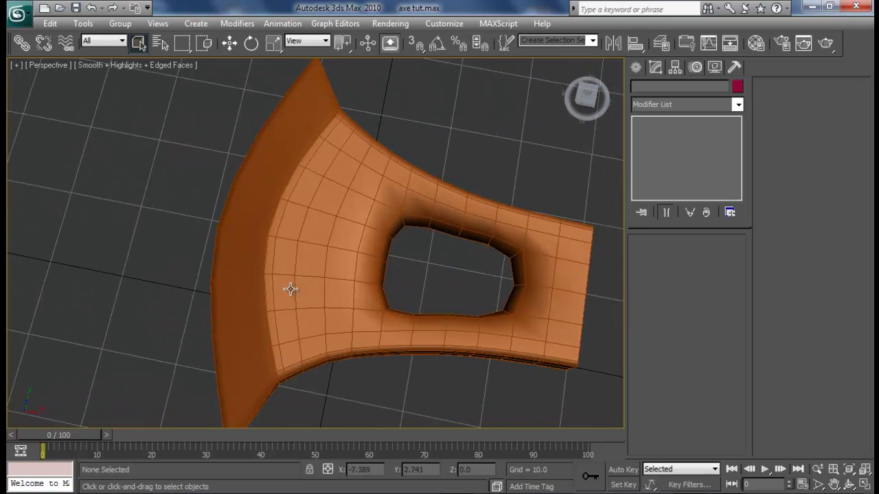
{"action": "middle_click_drag", "start_coordinate": [348, 294], "coordinate": [308, 261], "text": "alt"}
Step: Turn TurboSmooth off and select the ring of vertical edges around the inner walls of the handle hole
{"action": "left_click", "coordinate": [308, 261]}
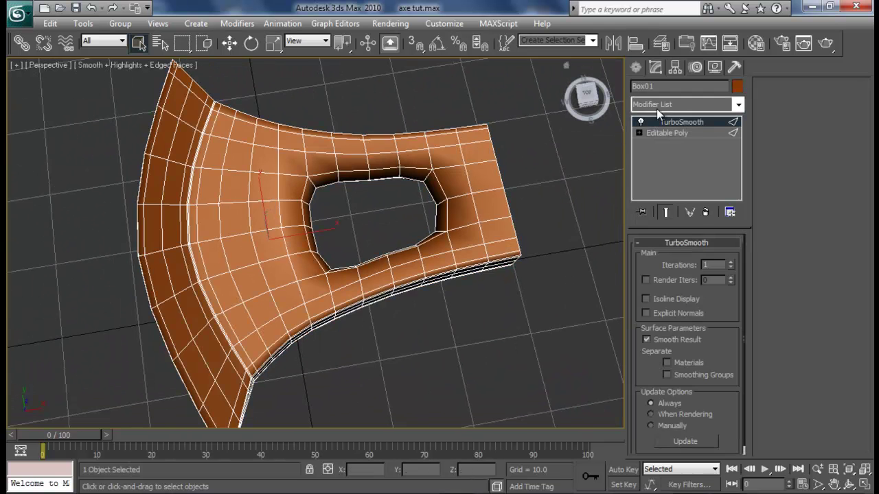
{"action": "left_click", "coordinate": [641, 122]}
{"action": "left_click", "coordinate": [676, 134]}
{"action": "middle_click_drag", "start_coordinate": [501, 274], "coordinate": [392, 212], "text": "alt"}
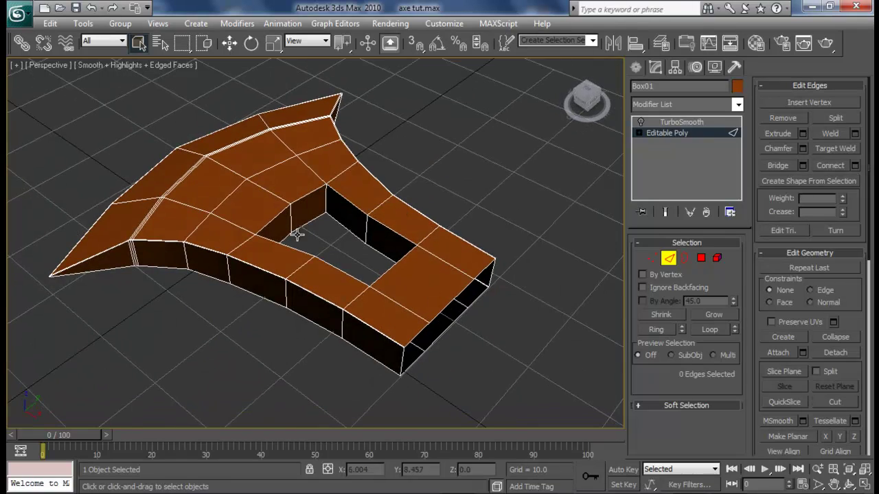
{"action": "middle_click_drag", "start_coordinate": [368, 253], "coordinate": [249, 276], "text": "alt"}
{"action": "scroll", "coordinate": [248, 275], "scroll_direction": "up", "scroll_amount": 3}
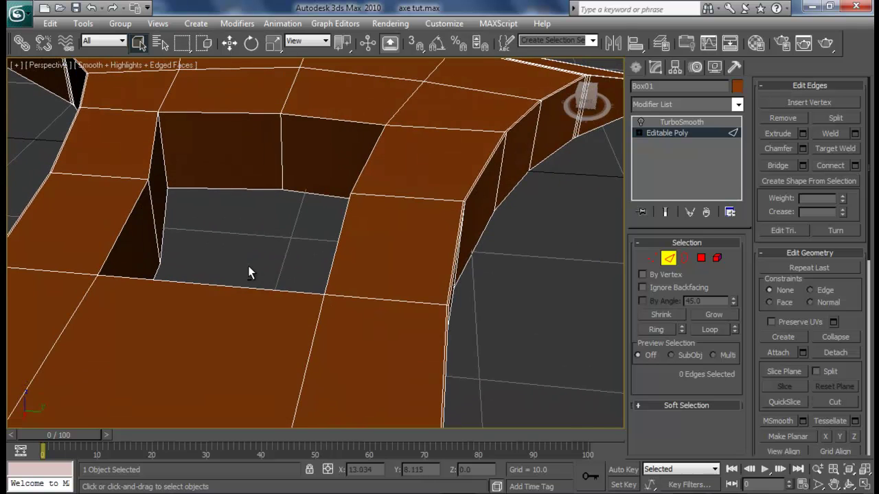
{"action": "left_click", "coordinate": [280, 141]}
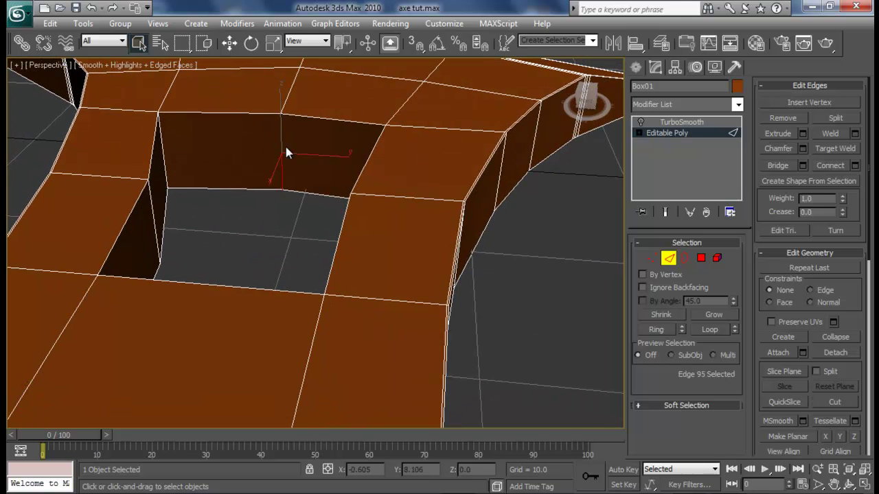
{"action": "left_click", "coordinate": [663, 330]}
Step: Connect the hole's vertical edges with 2 segments, pinch 82 and slide 0, then clear the edge selection
{"action": "left_click", "coordinate": [855, 166]}
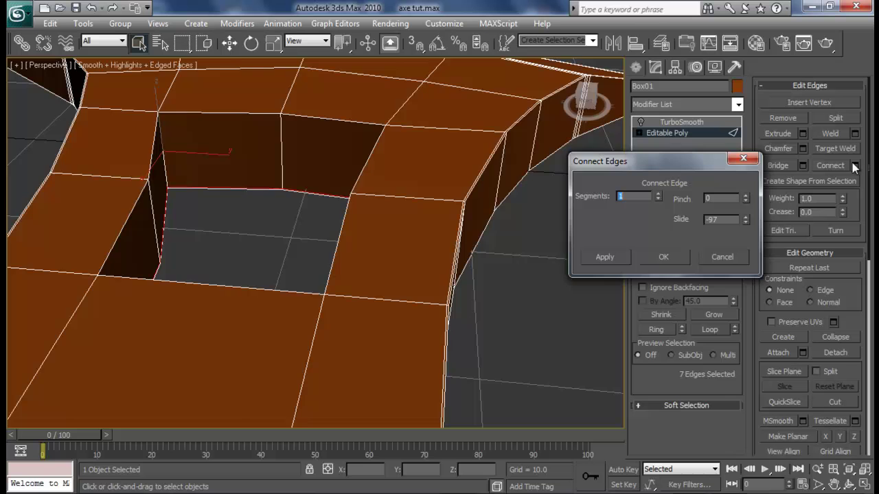
{"action": "middle_click_drag", "start_coordinate": [412, 199], "coordinate": [406, 195], "text": "alt"}
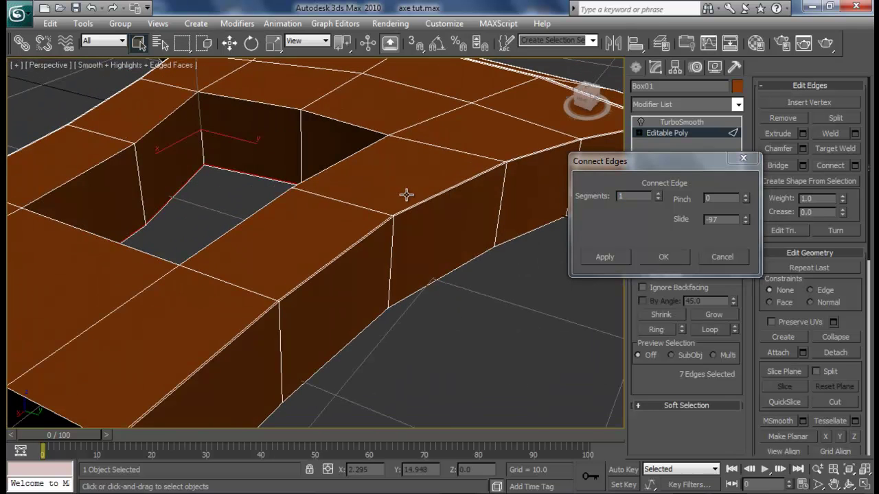
{"action": "left_click", "coordinate": [658, 194]}
{"action": "right_click", "coordinate": [746, 221]}
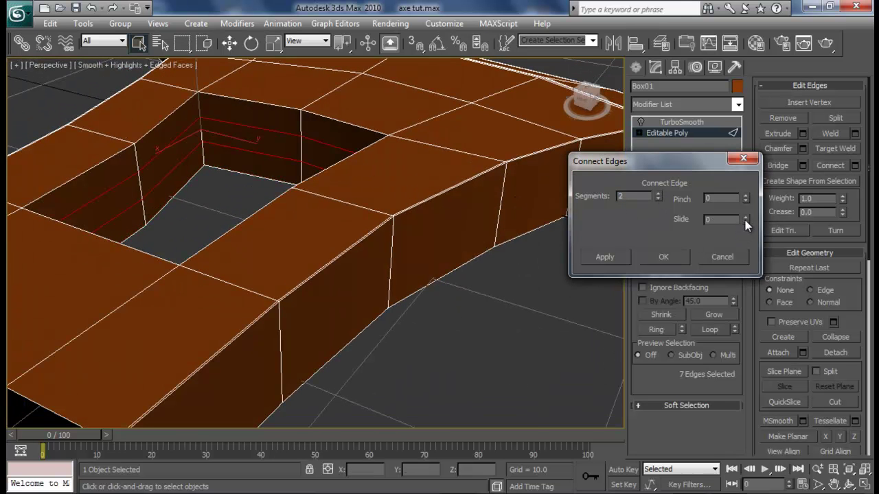
{"action": "left_click_drag", "start_coordinate": [746, 198], "coordinate": [729, 83]}
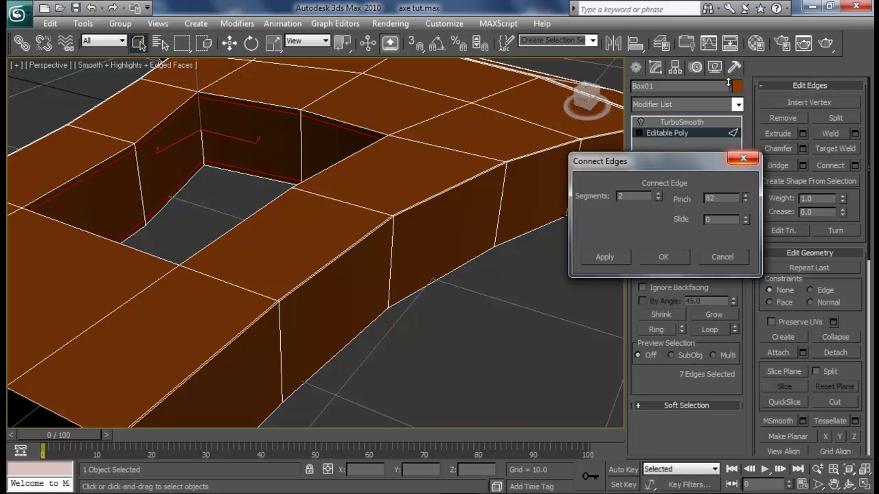
{"action": "left_click", "coordinate": [657, 257]}
{"action": "left_click", "coordinate": [511, 308]}
Step: Examine the handle hole's corners on the unsmoothed mesh and with TurboSmooth turned on
{"action": "middle_click_drag", "start_coordinate": [511, 307], "coordinate": [504, 353], "text": "alt"}
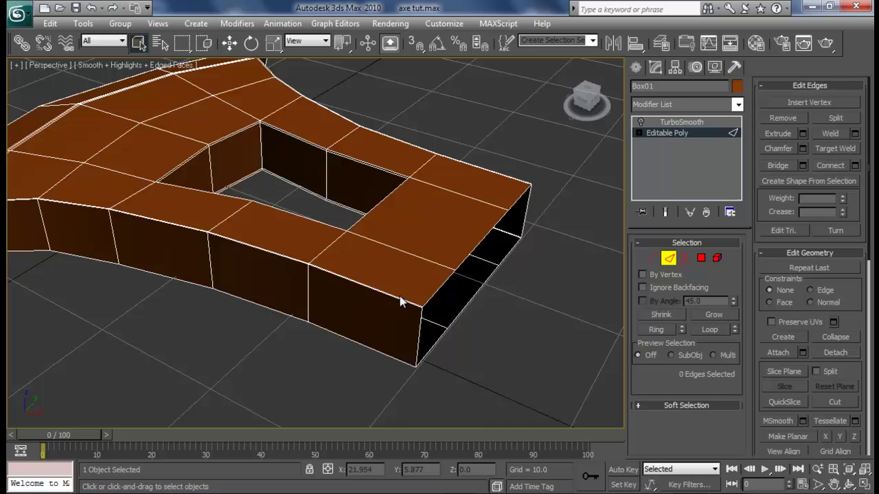
{"action": "middle_click_drag", "start_coordinate": [400, 296], "coordinate": [240, 149], "text": "alt"}
{"action": "middle_click_drag", "start_coordinate": [277, 181], "coordinate": [317, 196], "text": "alt"}
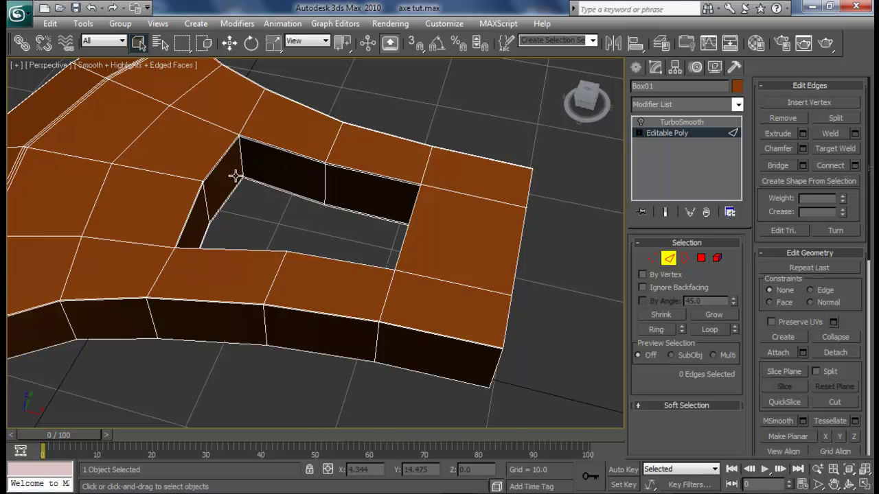
{"action": "mouse_move", "coordinate": [303, 188]}
{"action": "middle_mouse_down", "text": "alt"}
{"action": "mouse_move", "coordinate": [314, 194]}
{"action": "mouse_move", "coordinate": [302, 187]}
{"action": "middle_mouse_up", "text": "alt"}
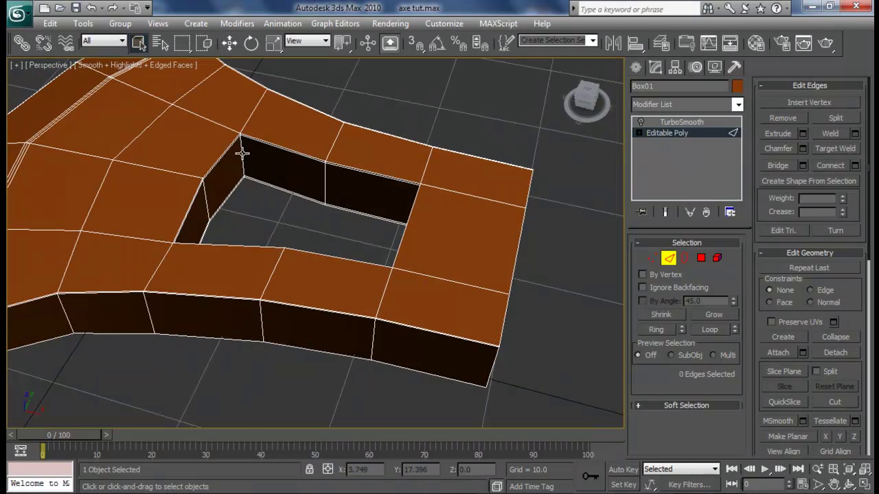
{"action": "left_click", "coordinate": [675, 121]}
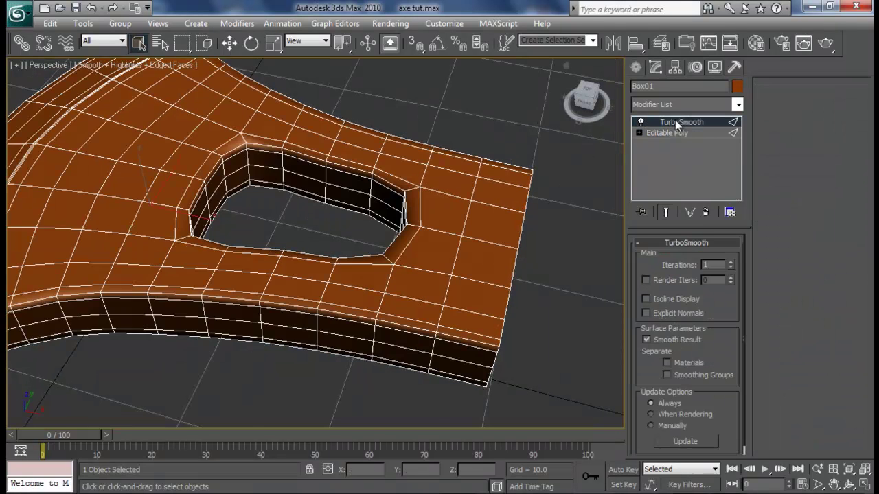
{"action": "middle_click_drag", "start_coordinate": [371, 210], "coordinate": [258, 188], "text": "alt"}
{"action": "middle_click_drag", "start_coordinate": [221, 224], "coordinate": [595, 152], "text": "alt"}
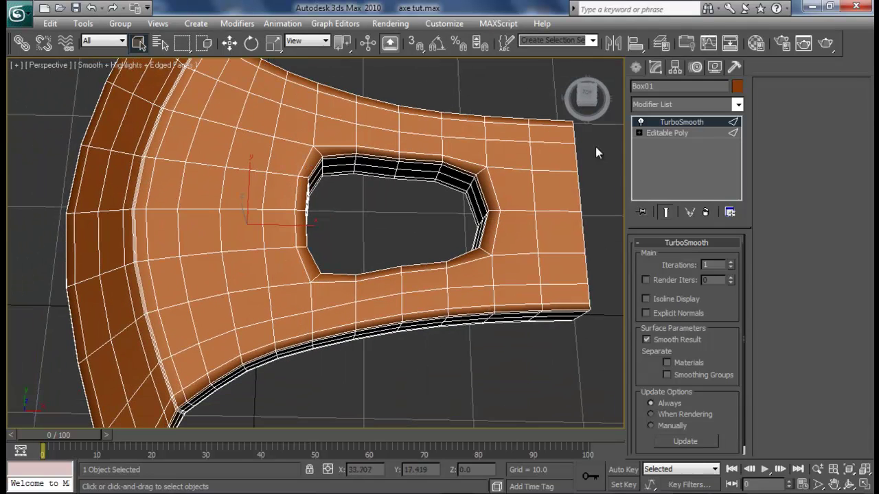
Step: Turn TurboSmooth off and select the edge ring that includes the top edge of the hole's blade-side wall beside one corner
{"action": "left_click", "coordinate": [642, 122]}
{"action": "left_click", "coordinate": [668, 134]}
{"action": "middle_click_drag", "start_coordinate": [329, 199], "coordinate": [281, 136], "text": "alt"}
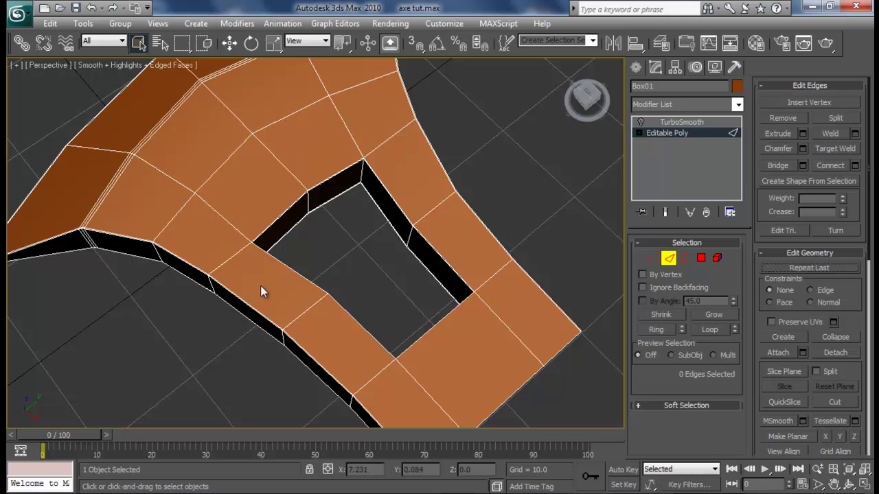
{"action": "middle_click_drag", "start_coordinate": [497, 241], "coordinate": [368, 173], "text": "alt"}
{"action": "left_click", "coordinate": [347, 156]}
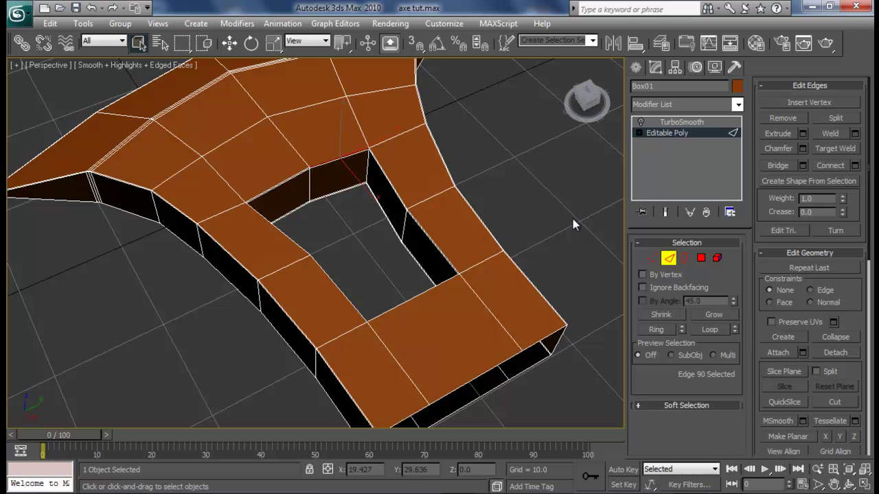
{"action": "left_click", "coordinate": [666, 327]}
Step: Connect the selected edge ring on the hole's blade-side wall with 1 segment, pinch 0 and slide -95, placing a loop beside the corner
{"action": "left_click", "coordinate": [855, 166]}
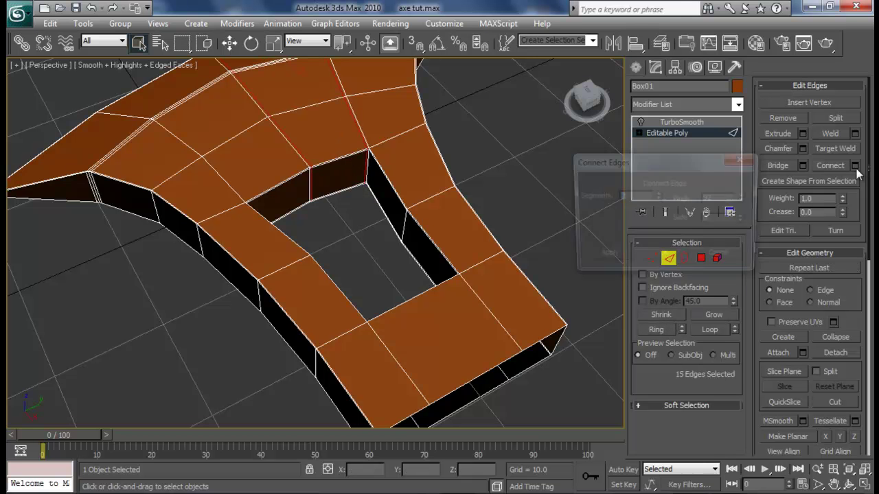
{"action": "left_click", "coordinate": [657, 198]}
{"action": "middle_click_drag", "start_coordinate": [449, 243], "coordinate": [384, 312], "text": "alt"}
{"action": "scroll", "coordinate": [344, 296], "scroll_direction": "up", "scroll_amount": 5}
{"action": "right_click", "coordinate": [747, 199]}
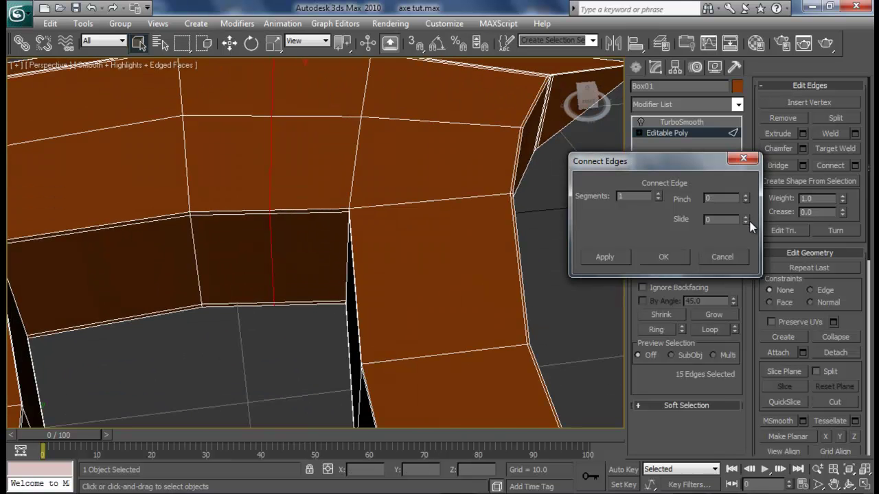
{"action": "left_click_drag", "start_coordinate": [745, 220], "coordinate": [776, 345]}
{"action": "left_click", "coordinate": [678, 258]}
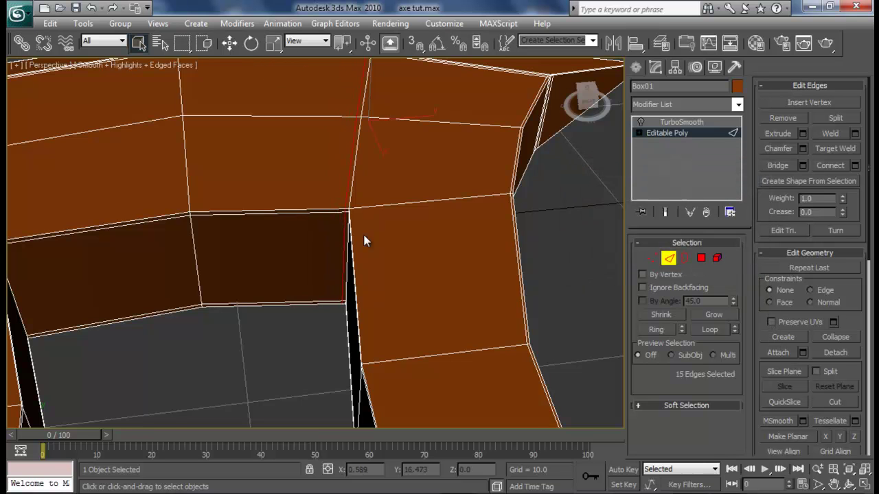
Step: Select the edge ring across the other half of the blade-side wall and connect it with 1 segment, pinch 0 and slide -95
{"action": "middle_click_drag", "start_coordinate": [363, 240], "coordinate": [261, 190], "text": "alt"}
{"action": "left_click", "coordinate": [261, 188]}
{"action": "left_click", "coordinate": [657, 329]}
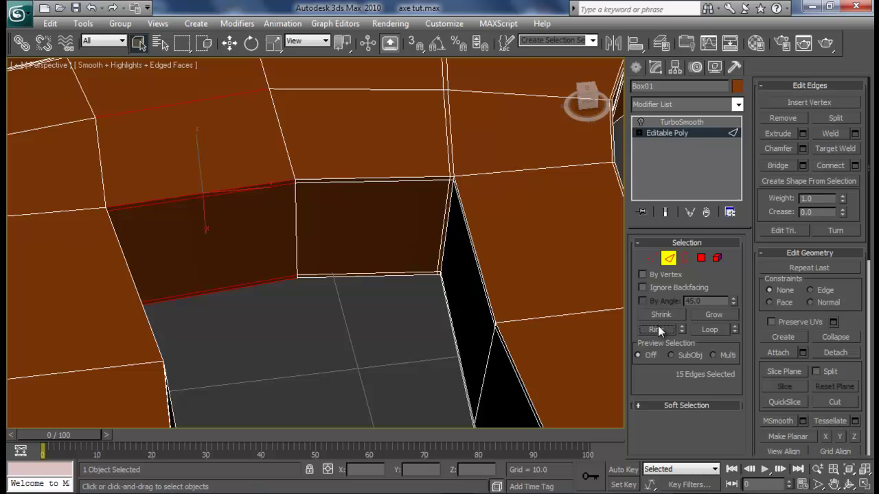
{"action": "left_click", "coordinate": [855, 167]}
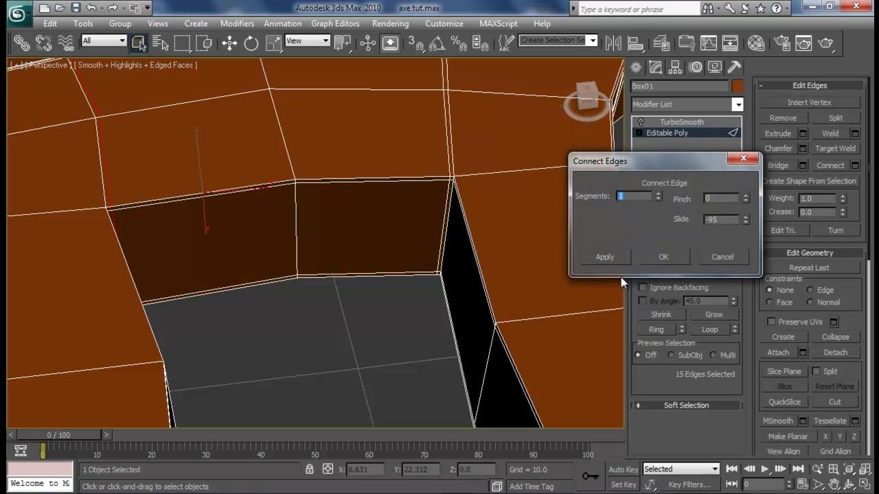
{"action": "left_click", "coordinate": [645, 260]}
Step: Select the edges spanning the hole's back wall and butt section, and connect them with 2 segments, pinch 91 and slide 0
{"action": "scroll", "coordinate": [382, 174], "scroll_direction": "down", "scroll_amount": 5}
{"action": "middle_click_drag", "start_coordinate": [383, 180], "coordinate": [487, 278], "text": "alt"}
{"action": "left_click_drag", "start_coordinate": [354, 135], "coordinate": [365, 266]}
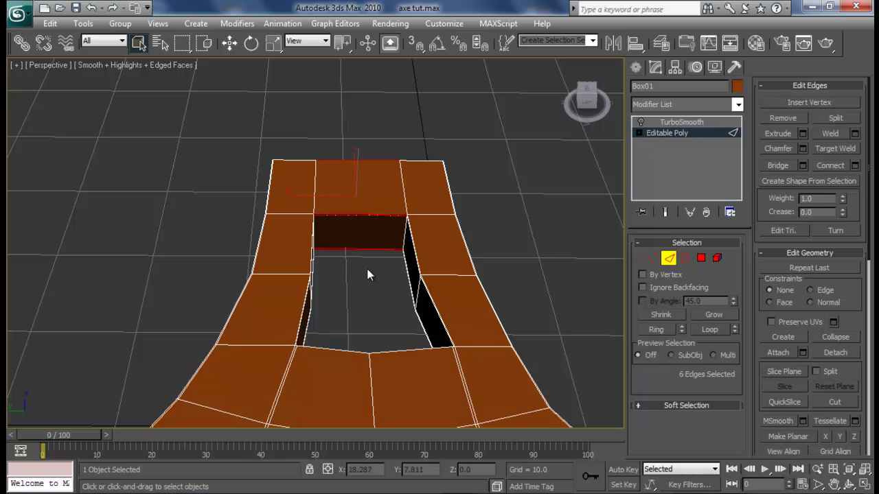
{"action": "left_click", "coordinate": [855, 166]}
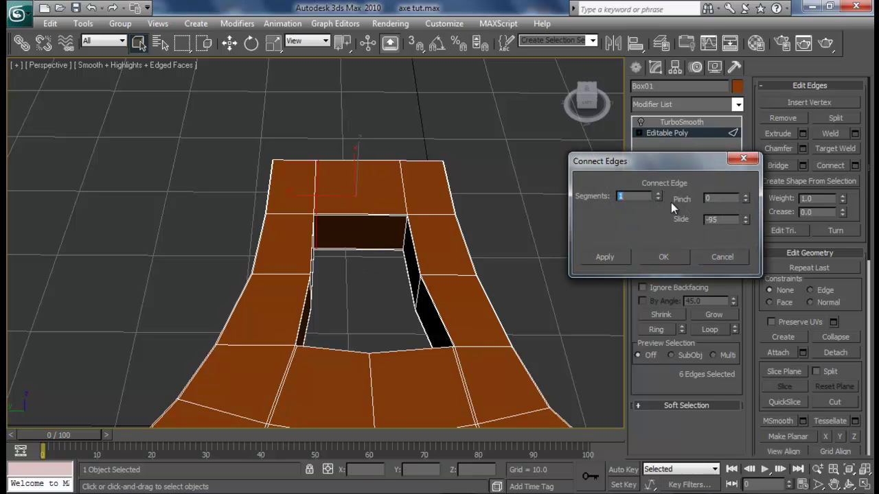
{"action": "left_click", "coordinate": [657, 193]}
{"action": "right_click", "coordinate": [747, 220]}
{"action": "left_click_drag", "start_coordinate": [746, 198], "coordinate": [743, 73]}
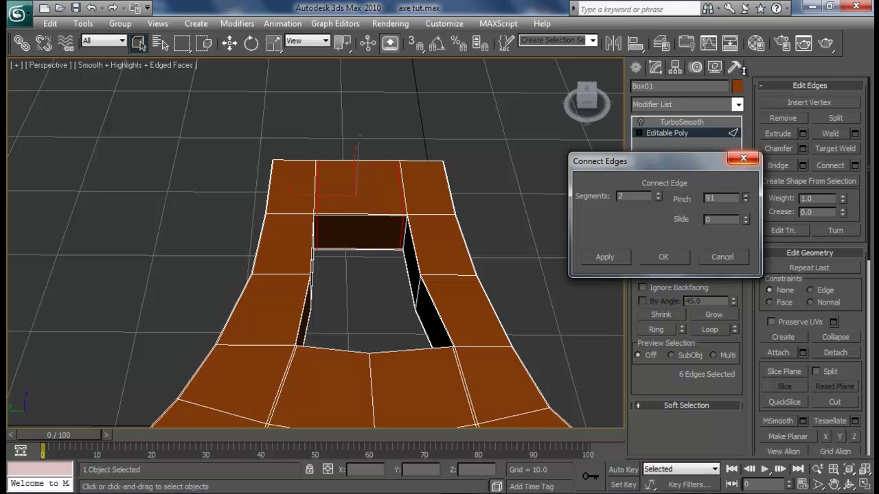
{"action": "left_click", "coordinate": [664, 257]}
Step: Leave edge editing, turn TurboSmooth on and examine the smoothed handle hole and blade with the object deselected
{"action": "middle_click_drag", "start_coordinate": [560, 251], "coordinate": [356, 215], "text": "alt"}
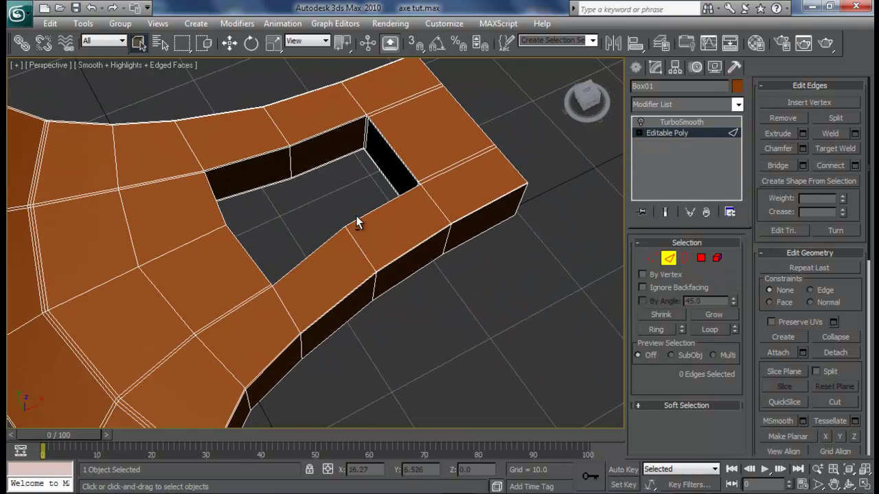
{"action": "left_click", "coordinate": [669, 258]}
{"action": "left_click", "coordinate": [682, 121]}
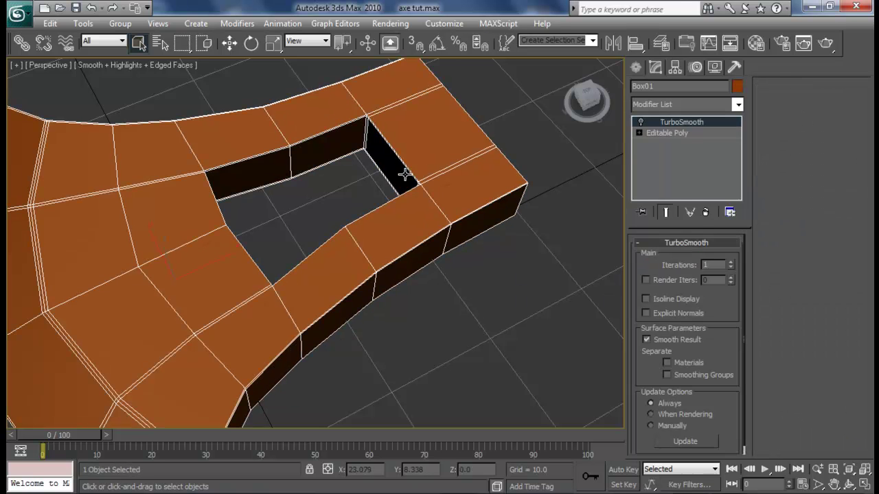
{"action": "left_click", "coordinate": [642, 122]}
{"action": "left_click", "coordinate": [595, 182]}
{"action": "middle_click_drag", "start_coordinate": [595, 182], "coordinate": [343, 249], "text": "alt"}
{"action": "scroll", "coordinate": [296, 222], "scroll_direction": "up", "scroll_amount": 3}
{"action": "middle_click_drag", "start_coordinate": [343, 249], "coordinate": [279, 259]}
{"action": "scroll", "coordinate": [182, 248], "scroll_direction": "down", "scroll_amount": 3}
{"action": "middle_click_drag", "start_coordinate": [398, 245], "coordinate": [106, 193]}
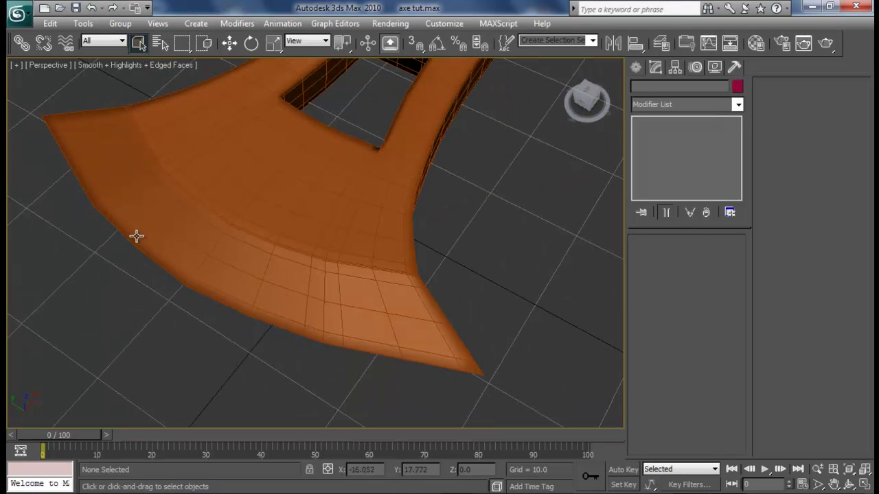
Step: Set the axe head's TurboSmooth iterations to 2 and examine the smoothed blade with the object deselected
{"action": "left_click", "coordinate": [203, 180]}
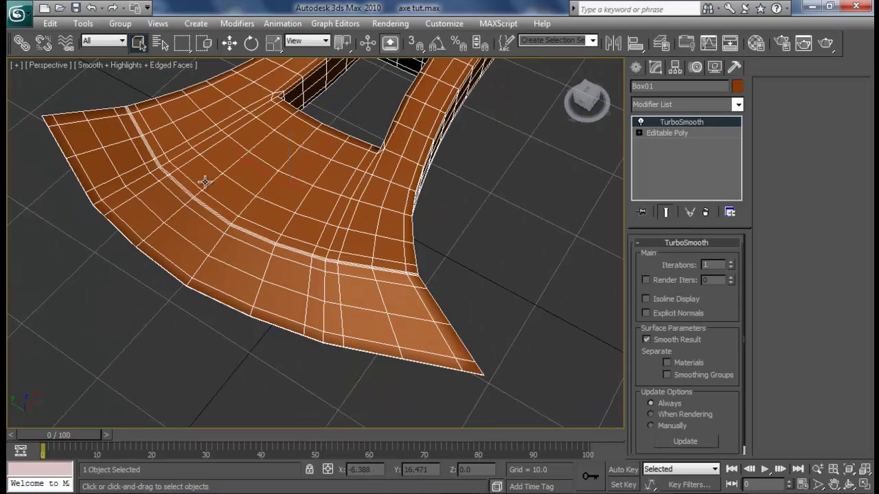
{"action": "left_click", "coordinate": [732, 264]}
{"action": "left_click", "coordinate": [90, 239]}
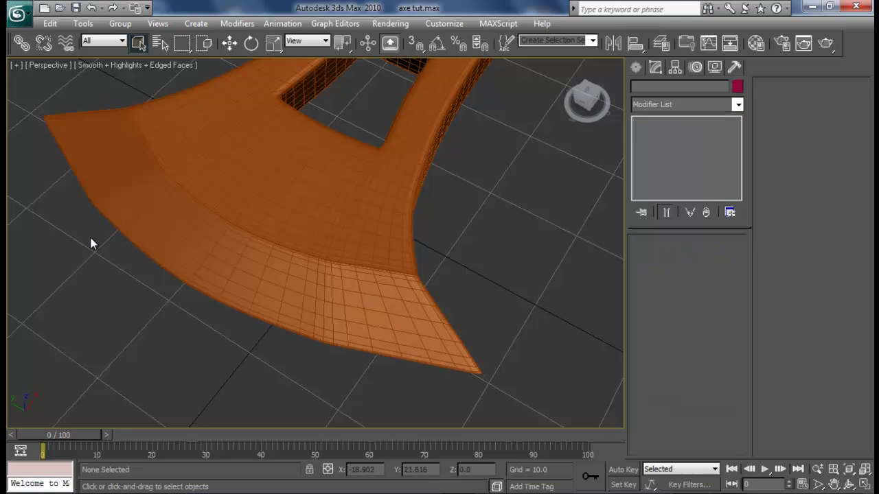
{"action": "middle_click_drag", "start_coordinate": [90, 241], "coordinate": [84, 306], "text": "alt"}
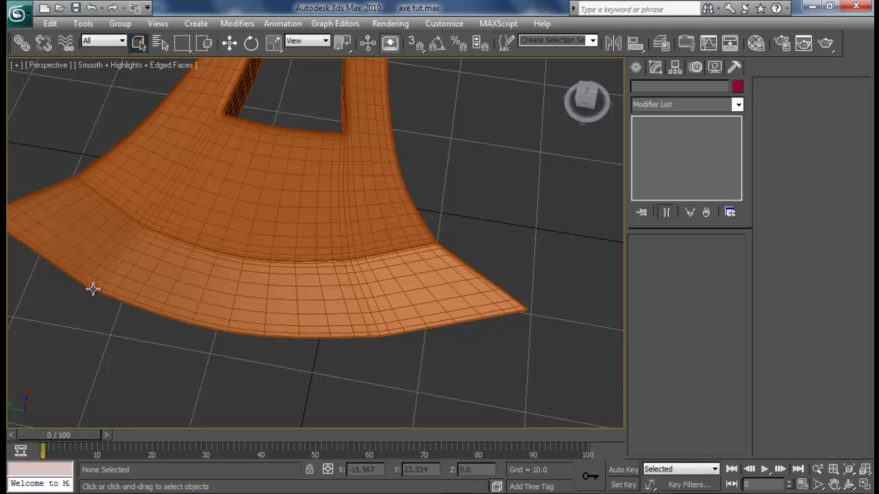
Step: Remove the TurboSmooth modifier from the axe head and inspect the unsmoothed mesh around the blade and handle hole
{"action": "left_click", "coordinate": [292, 245]}
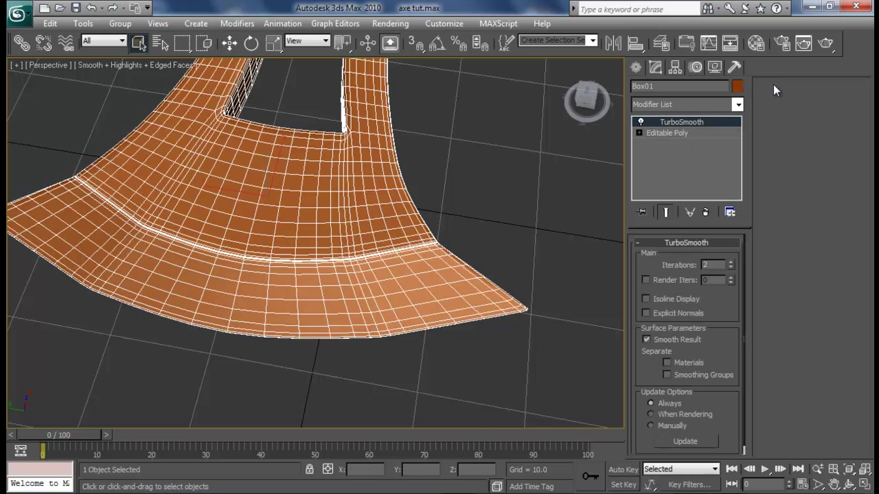
{"action": "left_click", "coordinate": [705, 211]}
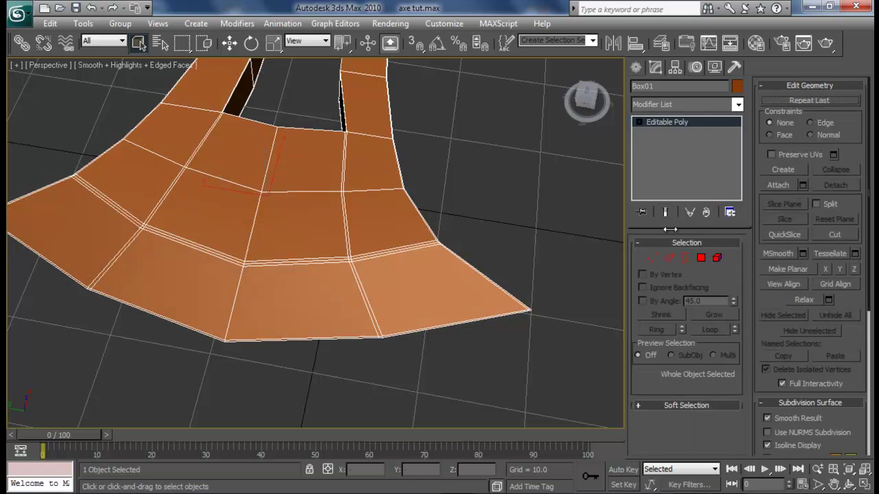
{"action": "left_click", "coordinate": [416, 308]}
{"action": "middle_click_drag", "start_coordinate": [416, 308], "coordinate": [357, 224], "text": "alt"}
{"action": "scroll", "coordinate": [290, 278], "scroll_direction": "up", "scroll_amount": 5}
{"action": "scroll", "coordinate": [359, 216], "scroll_direction": "down", "scroll_amount": 5}
{"action": "scroll", "coordinate": [375, 190], "scroll_direction": "down", "scroll_amount": 3}
Step: Select one arm's lengthwise edges on the blade half of the hole and connect them with 1 segment, pinch 91 and slide -94
{"action": "left_click_drag", "start_coordinate": [241, 143], "coordinate": [266, 252]}
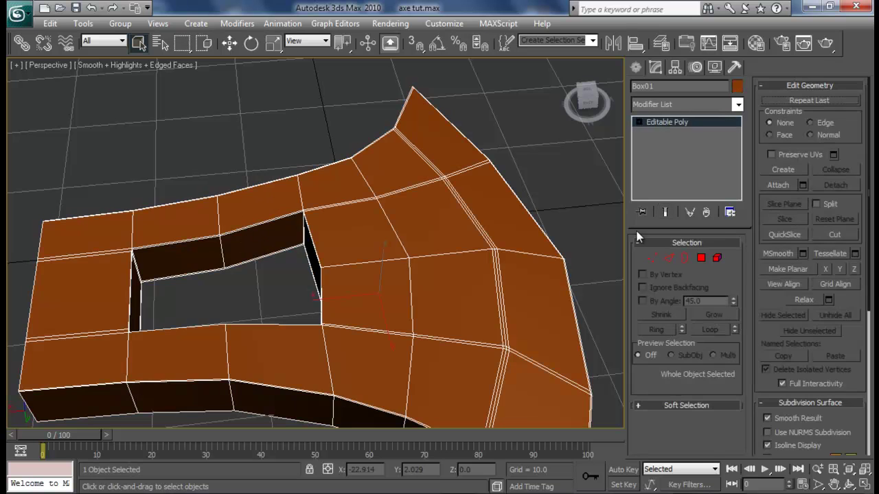
{"action": "left_click", "coordinate": [668, 257]}
{"action": "left_click_drag", "start_coordinate": [255, 133], "coordinate": [276, 280]}
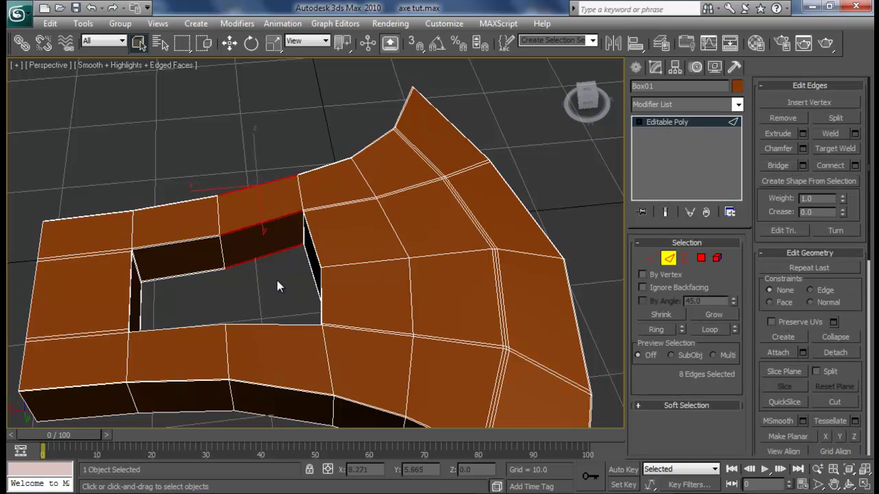
{"action": "left_click", "coordinate": [855, 164]}
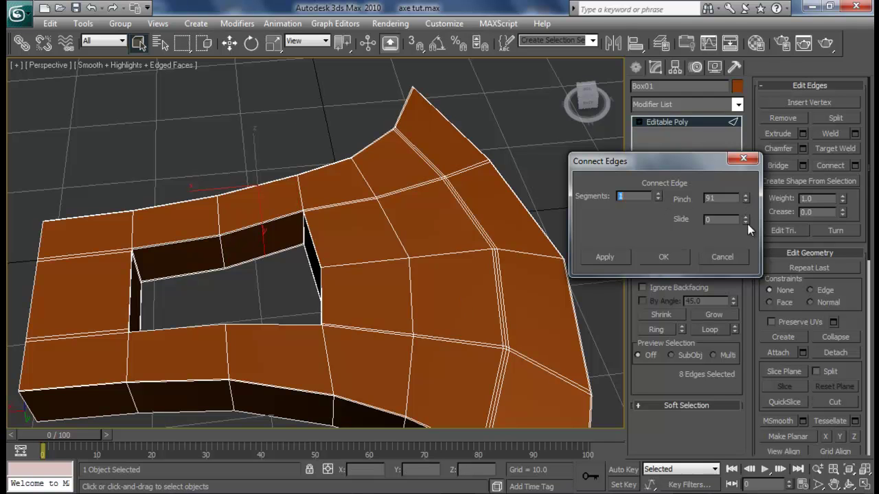
{"action": "left_click_drag", "start_coordinate": [746, 222], "coordinate": [762, 336]}
{"action": "left_click", "coordinate": [679, 260]}
Step: Connect the opposite arm's lengthwise edges on the blade half of the hole with 1 segment, pinch 91 and slide -94
{"action": "middle_click_drag", "start_coordinate": [319, 276], "coordinate": [334, 160], "text": "alt"}
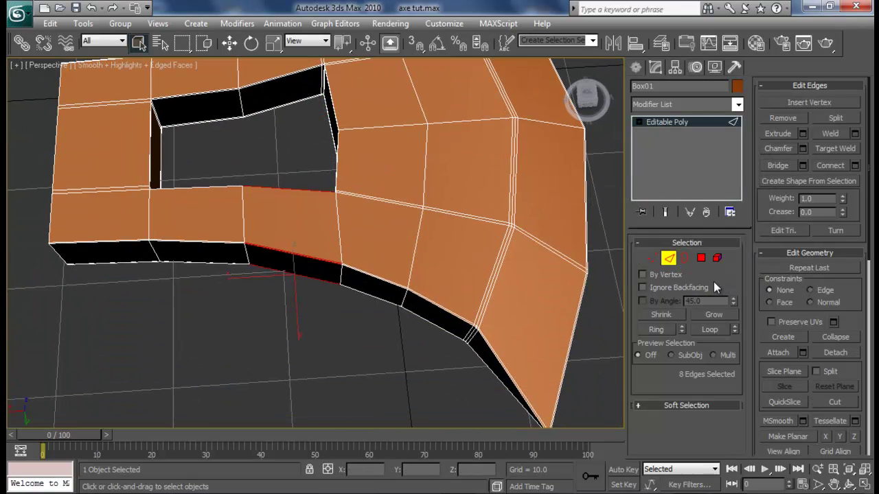
{"action": "left_click", "coordinate": [852, 165]}
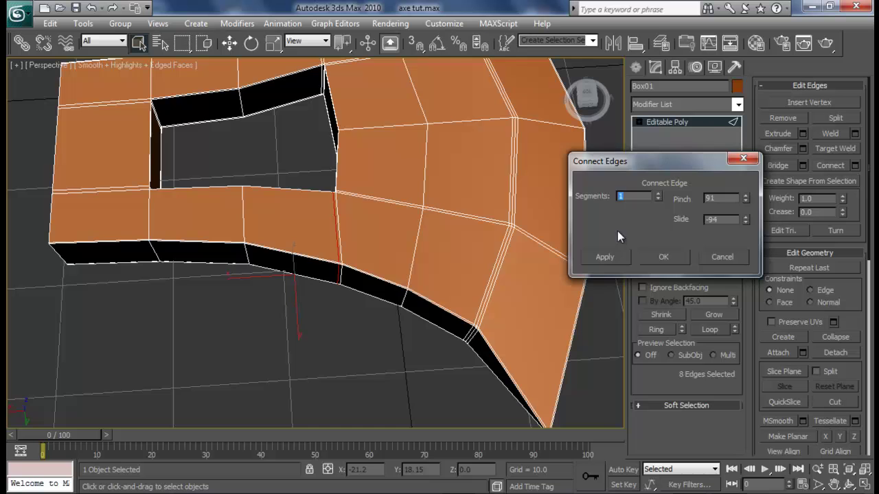
{"action": "left_click", "coordinate": [651, 258]}
Step: Select the first arm's lengthwise edges on the butt half of the hole and add a single connecting loop close to the back wall
{"action": "middle_click_drag", "start_coordinate": [241, 109], "coordinate": [317, 142]}
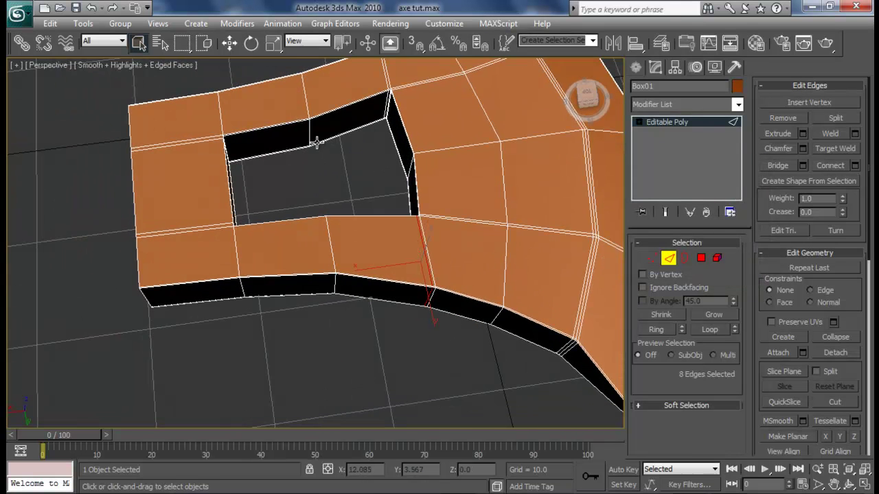
{"action": "left_click_drag", "start_coordinate": [239, 59], "coordinate": [272, 160]}
{"action": "middle_click_drag", "start_coordinate": [272, 160], "coordinate": [304, 220], "text": "alt"}
{"action": "left_click", "coordinate": [855, 166]}
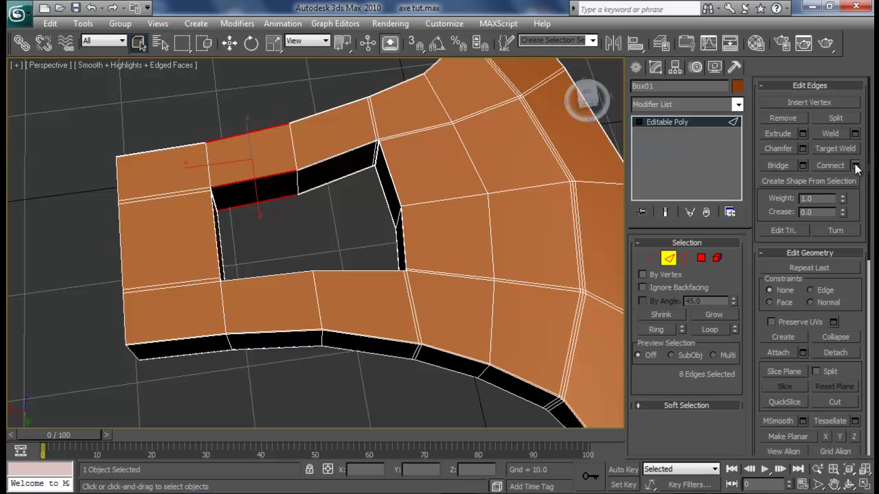
{"action": "left_click", "coordinate": [721, 256]}
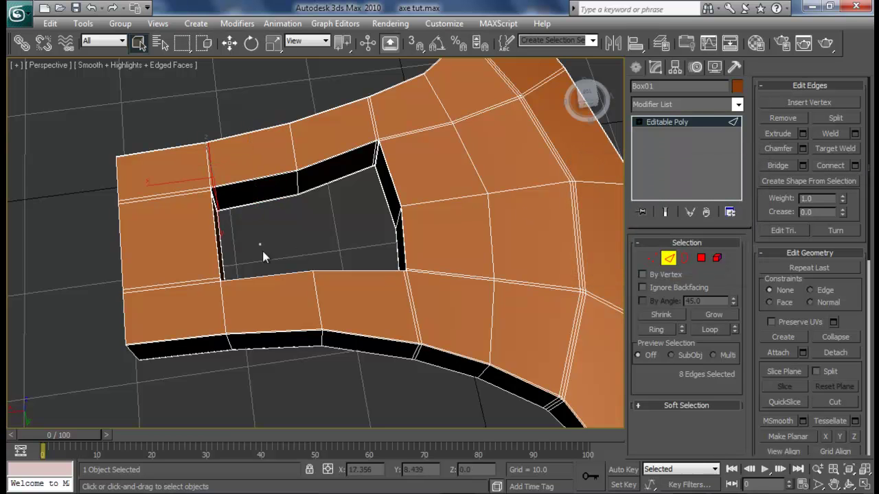
Step: Connect the opposite arm's butt-half edges with 1 segment, pinch 91 and slide -94, and clear the edge selection
{"action": "left_click", "coordinate": [855, 165]}
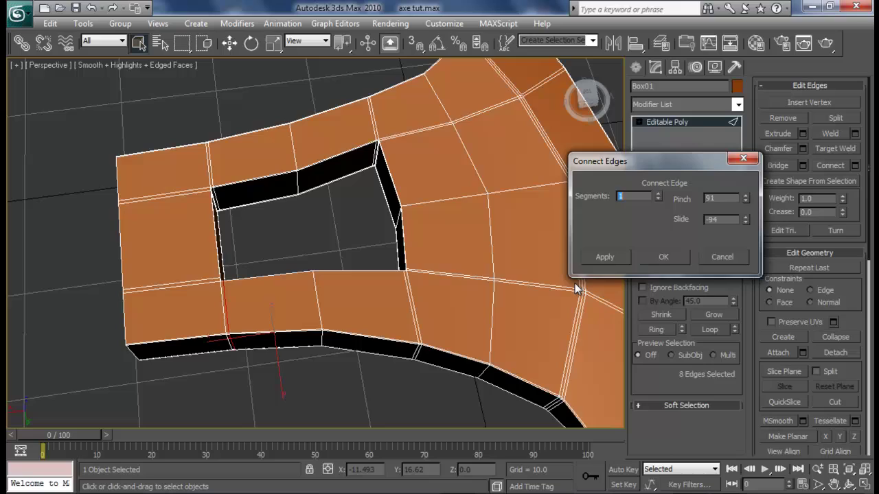
{"action": "left_click", "coordinate": [648, 256]}
{"action": "left_click", "coordinate": [373, 236]}
Step: Switch to vertex editing and maximize the Top view to work on the closely spaced vertices along the blade's cutting edge
{"action": "middle_click_drag", "start_coordinate": [315, 243], "coordinate": [351, 135], "text": "alt"}
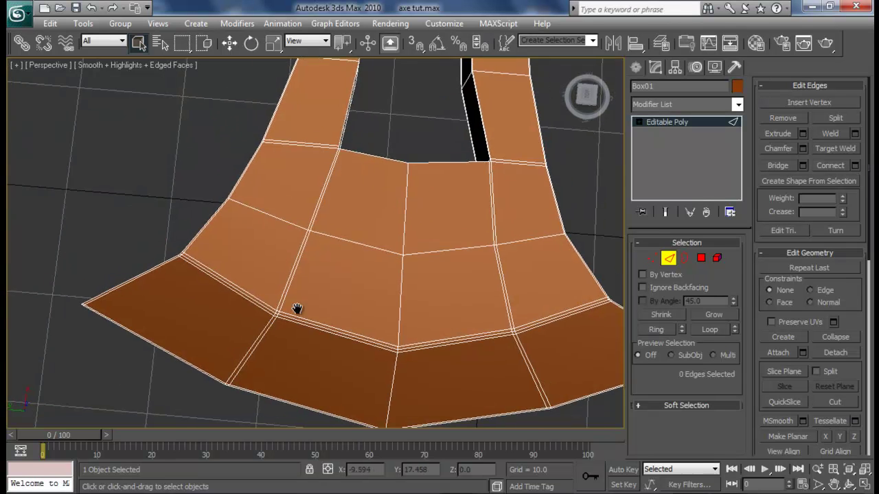
{"action": "scroll", "coordinate": [335, 212], "scroll_direction": "up", "scroll_amount": 6}
{"action": "scroll", "coordinate": [289, 255], "scroll_direction": "down", "scroll_amount": 4}
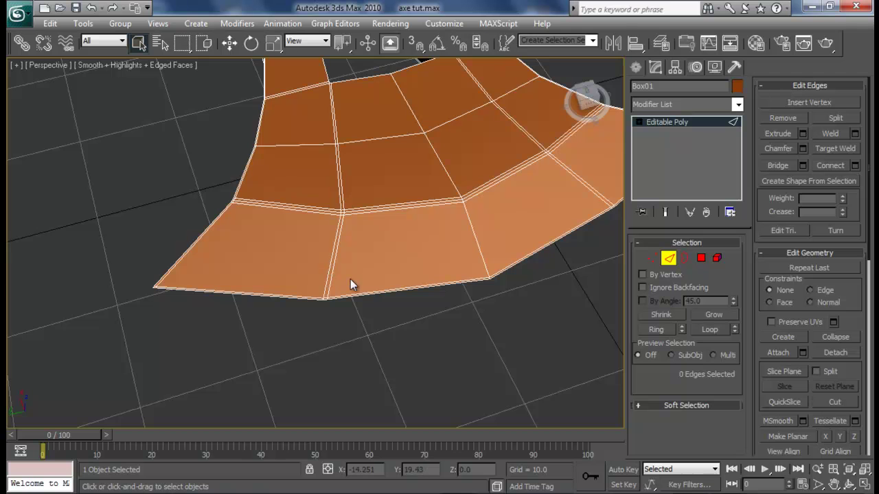
{"action": "scroll", "coordinate": [350, 279], "scroll_direction": "up", "scroll_amount": 5}
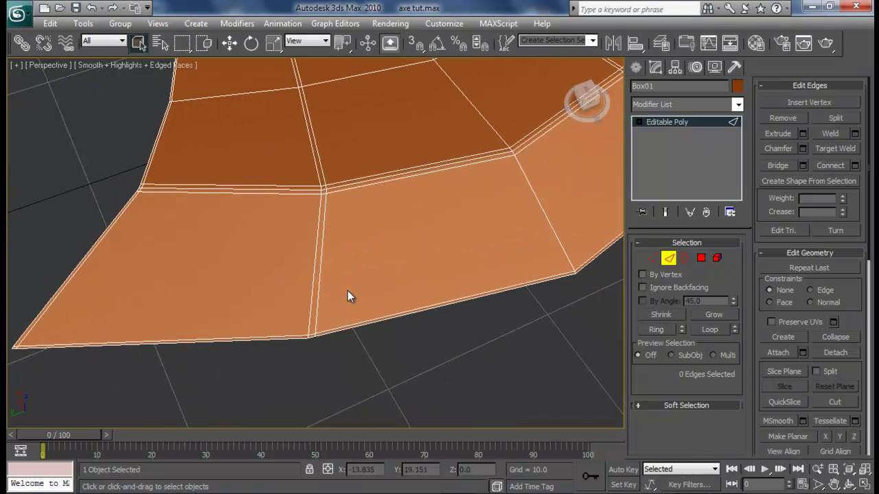
{"action": "left_click", "coordinate": [651, 258]}
{"action": "scroll", "coordinate": [481, 251], "scroll_direction": "down", "scroll_amount": 2}
{"action": "key", "text": "alt+w"}
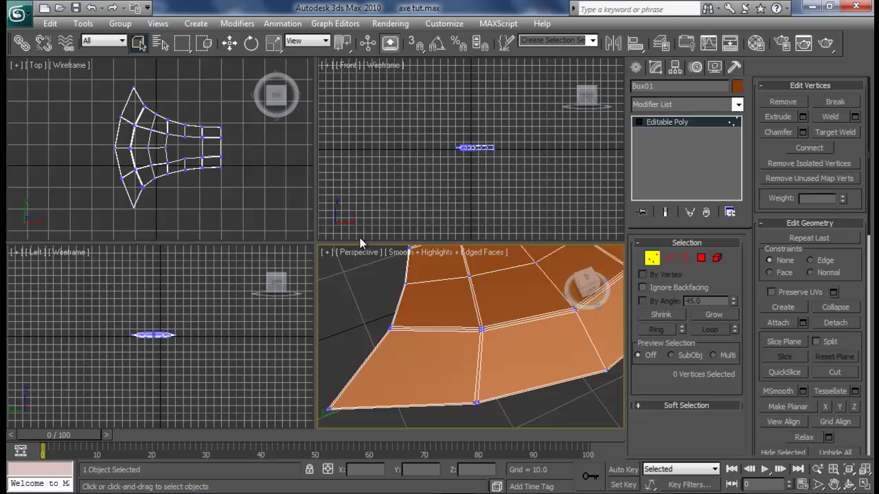
{"action": "left_click", "coordinate": [221, 189]}
{"action": "key", "text": "alt+w"}
{"action": "scroll", "coordinate": [318, 239], "scroll_direction": "up", "scroll_amount": 8}
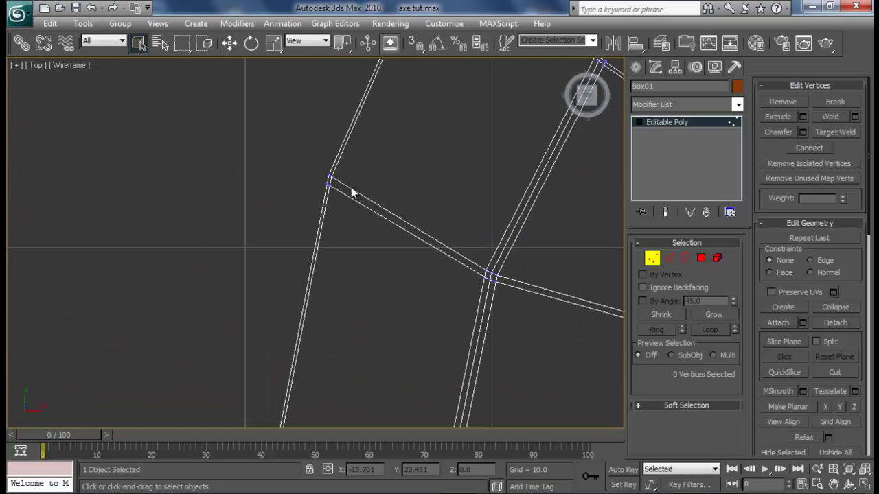
Step: Select the lower three vertices of the upper cutting-edge pair and move them down the edge to about X -17.5, Y 19.2
{"action": "left_click_drag", "start_coordinate": [338, 195], "coordinate": [325, 247]}
{"action": "key", "text": "w"}
{"action": "middle_click_drag", "start_coordinate": [335, 250], "coordinate": [330, 148]}
{"action": "scroll", "coordinate": [330, 148], "scroll_direction": "down", "scroll_amount": 4}
{"action": "scroll", "coordinate": [342, 198], "scroll_direction": "down", "scroll_amount": 2}
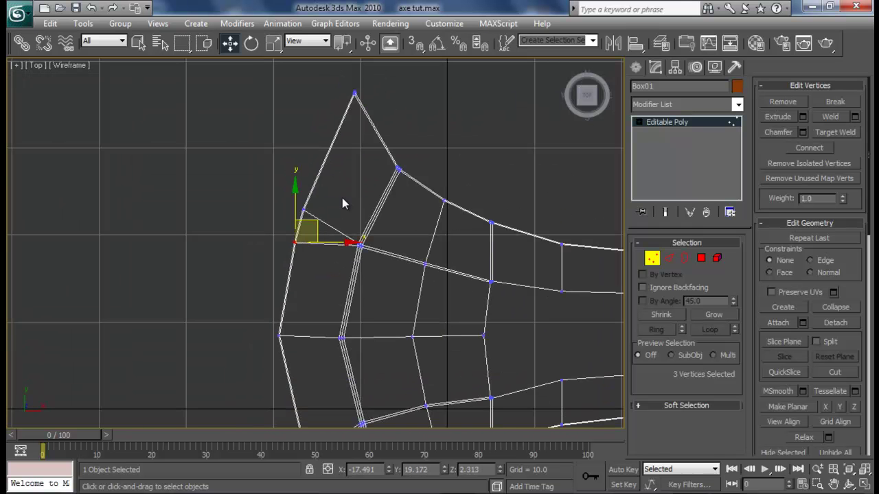
{"action": "scroll", "coordinate": [342, 240], "scroll_direction": "up", "scroll_amount": 2}
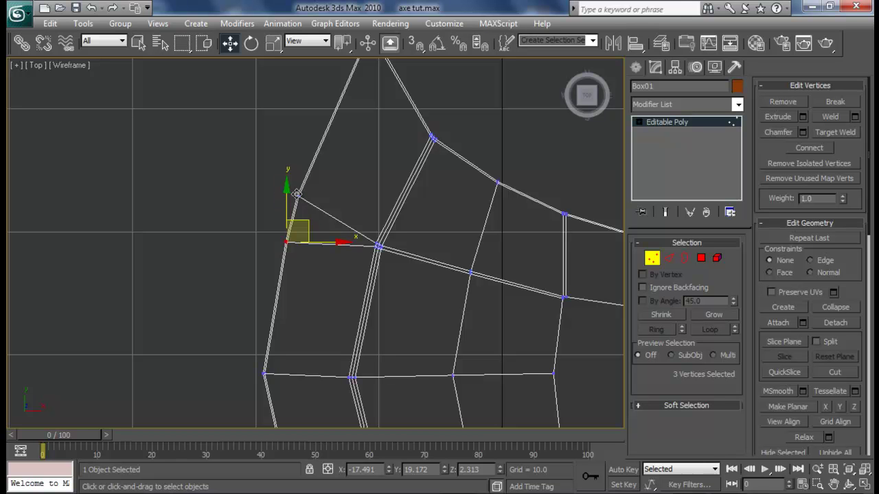
Step: Select the upper three vertices of the lower cutting-edge pair and move them up the edge, slightly outward, from about X -16.8, Y -2.9
{"action": "middle_click_drag", "start_coordinate": [286, 193], "coordinate": [315, 103]}
{"action": "scroll", "coordinate": [341, 187], "scroll_direction": "down", "scroll_amount": 2}
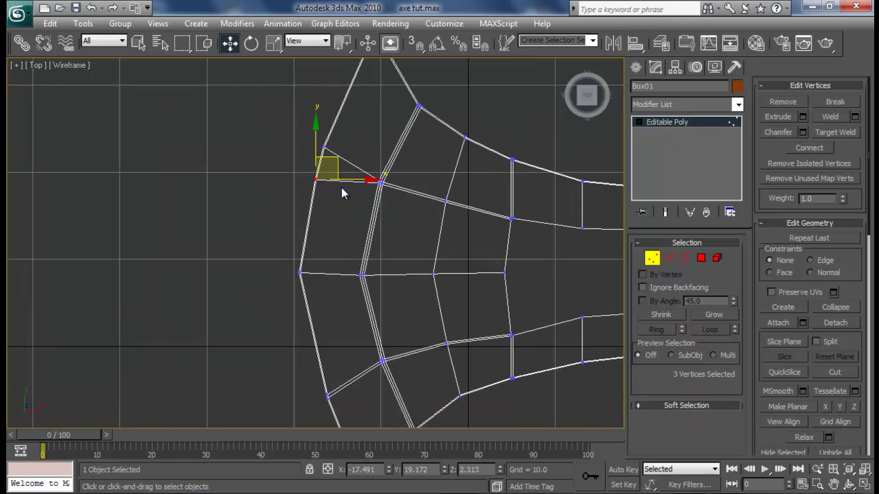
{"action": "middle_click_drag", "start_coordinate": [342, 189], "coordinate": [325, 64]}
{"action": "scroll", "coordinate": [322, 272], "scroll_direction": "up", "scroll_amount": 2}
{"action": "left_click_drag", "start_coordinate": [311, 277], "coordinate": [313, 278]}
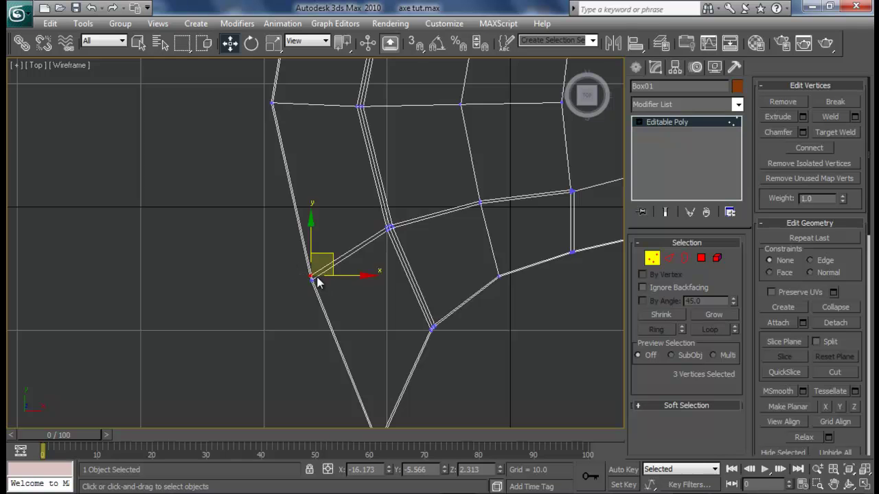
{"action": "scroll", "coordinate": [316, 278], "scroll_direction": "up", "scroll_amount": 5}
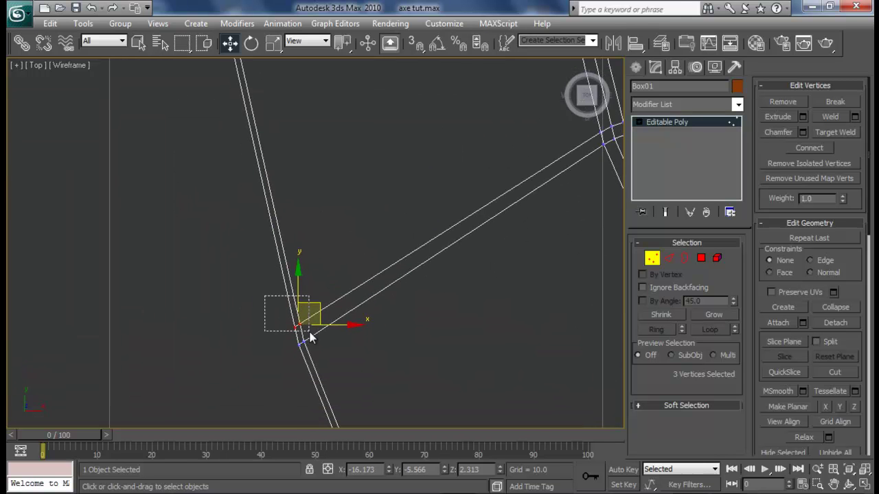
{"action": "left_click_drag", "start_coordinate": [310, 314], "coordinate": [293, 177]}
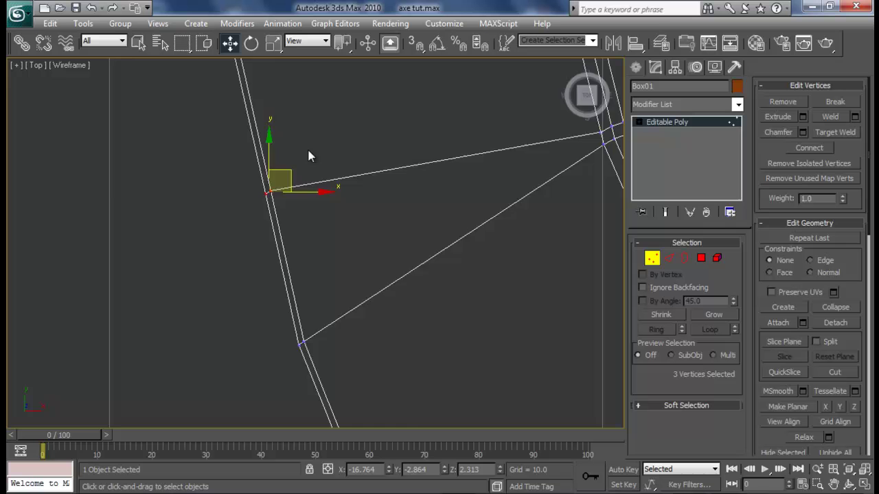
{"action": "scroll", "coordinate": [336, 309], "scroll_direction": "down", "scroll_amount": 5}
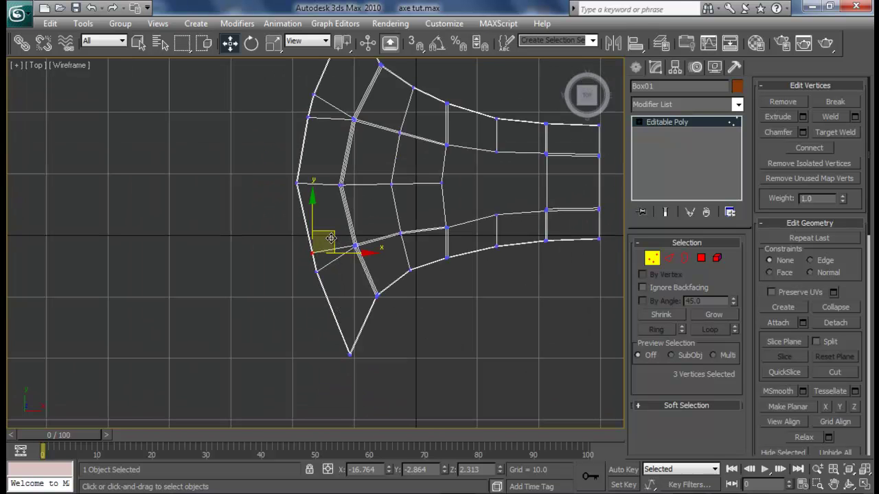
{"action": "left_click_drag", "start_coordinate": [331, 237], "coordinate": [325, 229]}
Step: Select the lower three vertices of the upper cutting-edge pair and move them slightly outward to about X -18.2, Y 19.0
{"action": "middle_click_drag", "start_coordinate": [326, 229], "coordinate": [328, 263]}
{"action": "left_click_drag", "start_coordinate": [258, 157], "coordinate": [281, 182]}
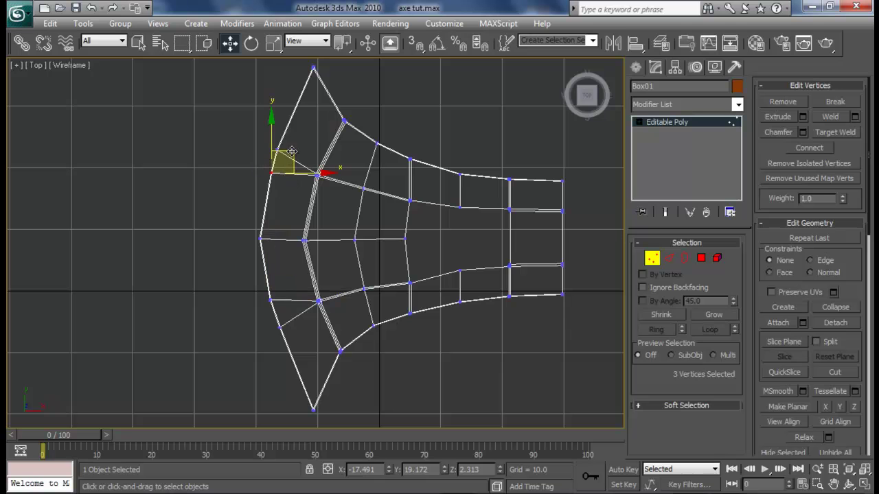
{"action": "left_click_drag", "start_coordinate": [246, 111], "coordinate": [285, 153]}
{"action": "key", "text": "ctrl+z"}
{"action": "middle_click_drag", "start_coordinate": [328, 227], "coordinate": [345, 248]}
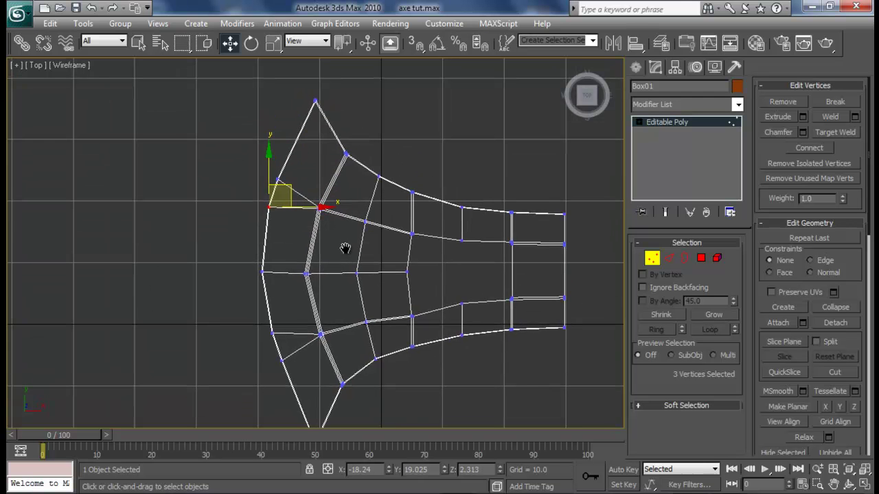
Step: Move the upper and lower blade-tip vertices slightly outward and back toward the butt, and clear the vertex selection
{"action": "left_click_drag", "start_coordinate": [283, 95], "coordinate": [344, 125]}
{"action": "middle_click_drag", "start_coordinate": [343, 122], "coordinate": [340, 163]}
{"action": "left_click_drag", "start_coordinate": [327, 122], "coordinate": [352, 104]}
{"action": "middle_click_drag", "start_coordinate": [402, 335], "coordinate": [390, 175]}
{"action": "left_click_drag", "start_coordinate": [276, 298], "coordinate": [317, 331]}
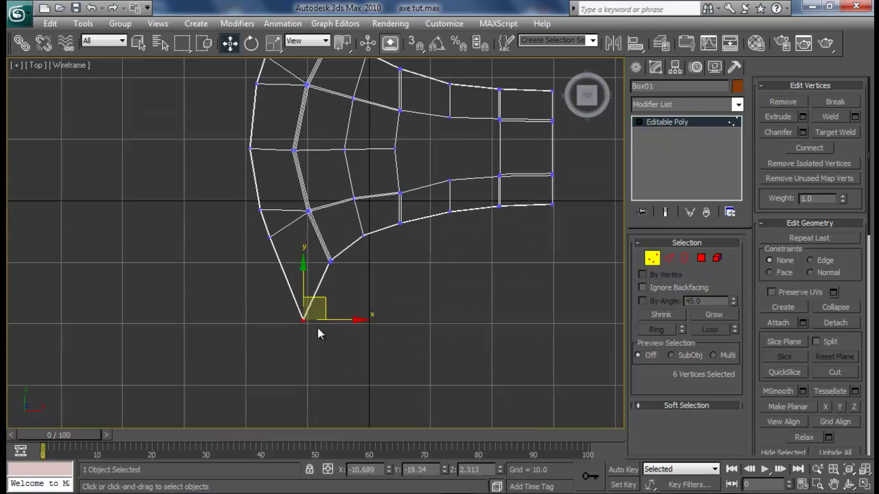
{"action": "left_click_drag", "start_coordinate": [326, 295], "coordinate": [334, 311]}
{"action": "left_click", "coordinate": [419, 286]}
Step: Move the butt-side four vertices of the upper outline pair near the hole's front along the outline to about X 6.6, Y 20.9
{"action": "middle_click_drag", "start_coordinate": [386, 249], "coordinate": [378, 333]}
{"action": "scroll", "coordinate": [391, 331], "scroll_direction": "down", "scroll_amount": 1}
{"action": "scroll", "coordinate": [378, 333], "scroll_direction": "up", "scroll_amount": 3}
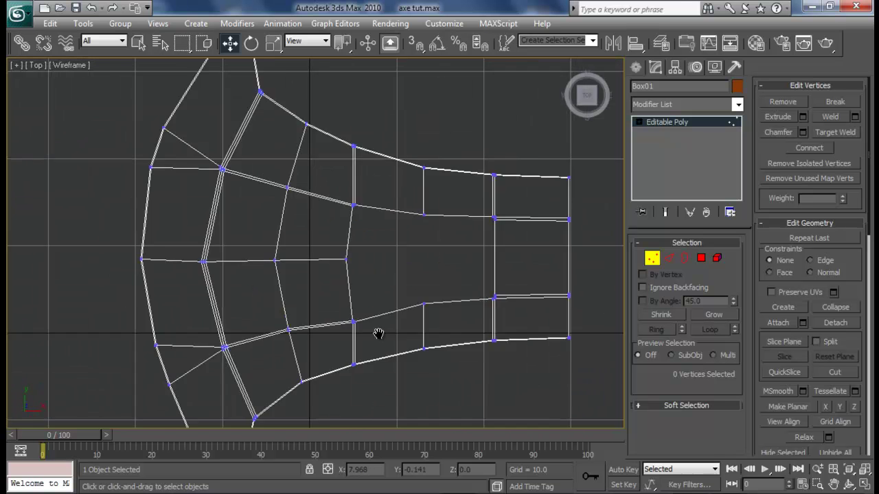
{"action": "middle_click_drag", "start_coordinate": [398, 219], "coordinate": [323, 323]}
{"action": "scroll", "coordinate": [320, 326], "scroll_direction": "up", "scroll_amount": 3}
{"action": "middle_click_drag", "start_coordinate": [290, 206], "coordinate": [296, 284]}
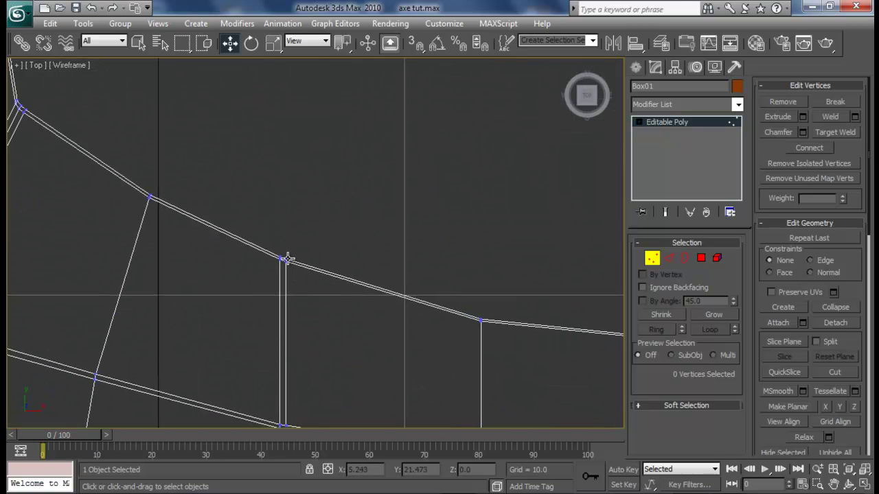
{"action": "left_click_drag", "start_coordinate": [283, 247], "coordinate": [304, 291]}
{"action": "left_click_drag", "start_coordinate": [310, 241], "coordinate": [345, 255]}
{"action": "middle_click_drag", "start_coordinate": [380, 338], "coordinate": [347, 225]}
{"action": "scroll", "coordinate": [346, 227], "scroll_direction": "down", "scroll_amount": 3}
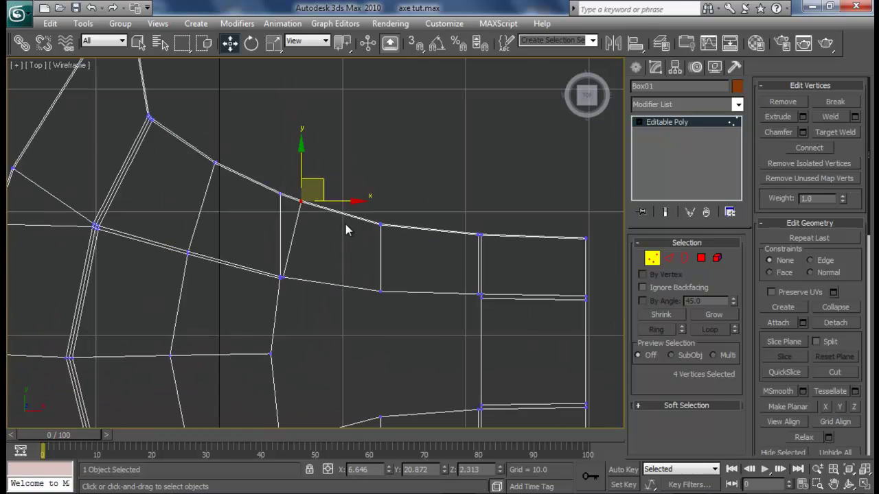
Step: Move the blade-side four vertices of the upper outline pair near the hole's back along the outline to about X 19.2, Y 18.2
{"action": "middle_click_drag", "start_coordinate": [439, 247], "coordinate": [365, 254]}
{"action": "scroll", "coordinate": [403, 245], "scroll_direction": "up", "scroll_amount": 2}
{"action": "left_click_drag", "start_coordinate": [443, 254], "coordinate": [429, 215]}
{"action": "middle_click_drag", "start_coordinate": [411, 387], "coordinate": [404, 131]}
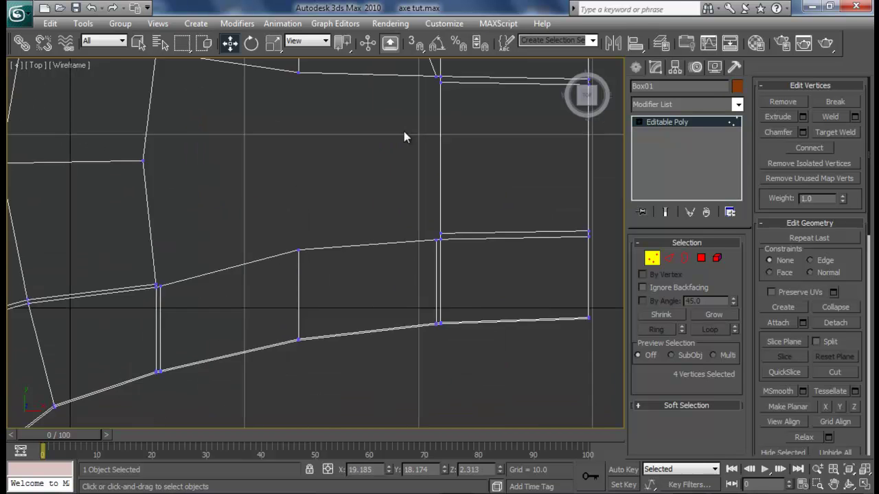
Step: Move the butt-side four vertices of the lower outline pair near the hole's front along the outline to about X 7.9, Y -2.7
{"action": "scroll", "coordinate": [395, 206], "scroll_direction": "down", "scroll_amount": 4}
{"action": "middle_click_drag", "start_coordinate": [380, 275], "coordinate": [389, 243]}
{"action": "scroll", "coordinate": [329, 288], "scroll_direction": "up", "scroll_amount": 5}
{"action": "middle_click_drag", "start_coordinate": [285, 308], "coordinate": [435, 299]}
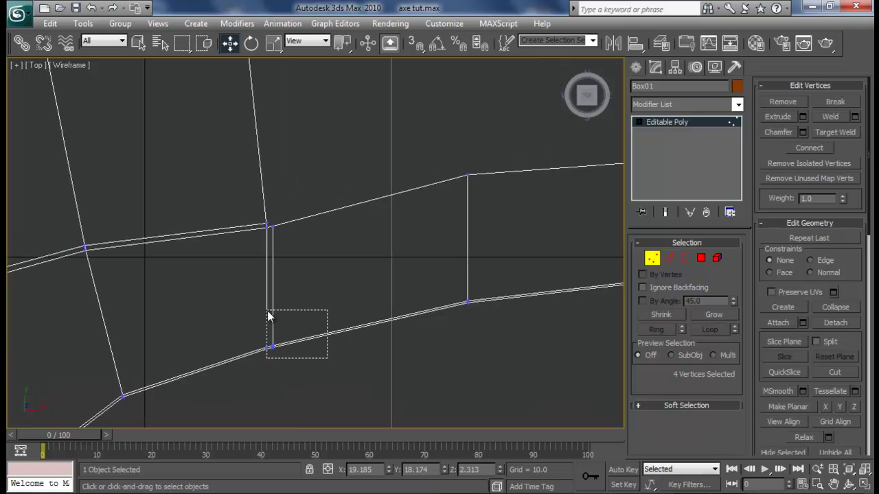
{"action": "left_click_drag", "start_coordinate": [273, 315], "coordinate": [350, 309]}
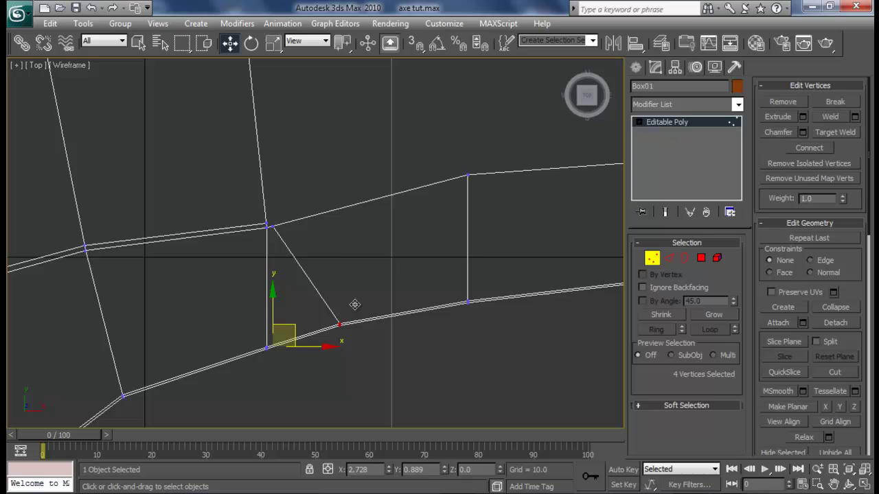
Step: Move the blade-side four vertices of the lower outline pair near the hole's back to about X 18.8, Y -1.0, and clear the selection
{"action": "scroll", "coordinate": [314, 317], "scroll_direction": "down", "scroll_amount": 3}
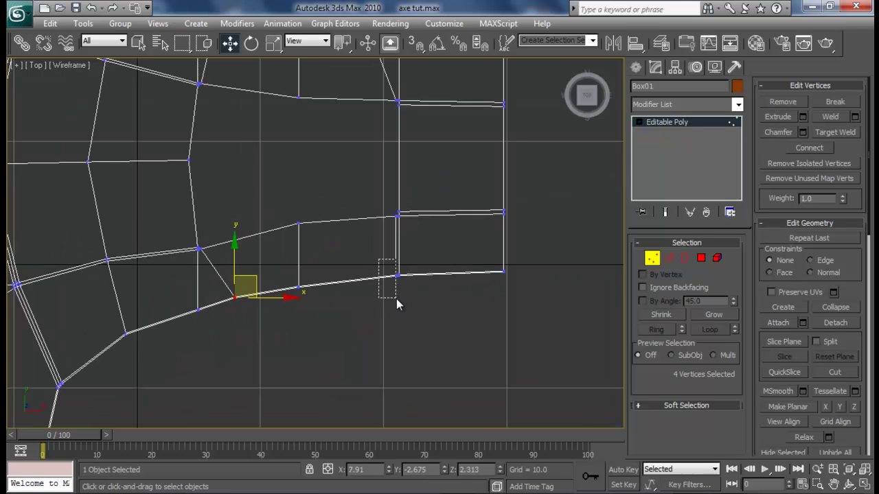
{"action": "left_click_drag", "start_coordinate": [396, 299], "coordinate": [398, 299]}
{"action": "scroll", "coordinate": [398, 299], "scroll_direction": "up", "scroll_amount": 4}
{"action": "middle_click_drag", "start_coordinate": [471, 309], "coordinate": [267, 224]}
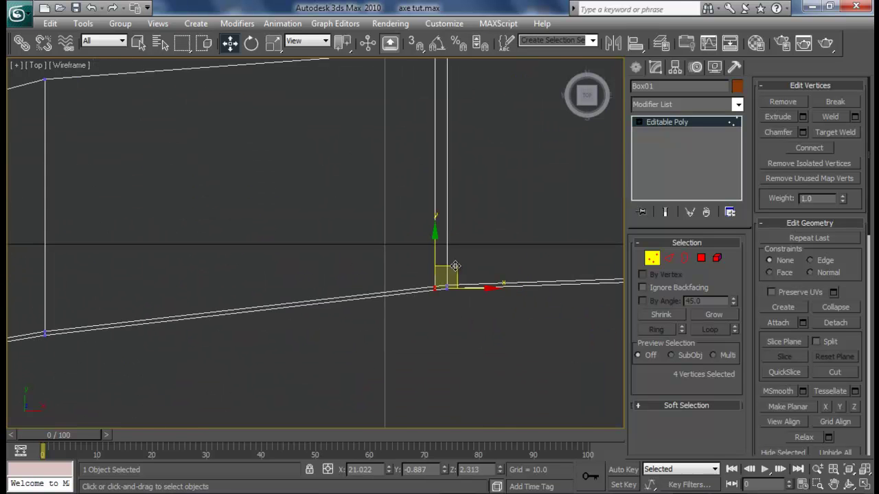
{"action": "left_click_drag", "start_coordinate": [455, 265], "coordinate": [340, 276]}
{"action": "scroll", "coordinate": [402, 199], "scroll_direction": "down", "scroll_amount": 2}
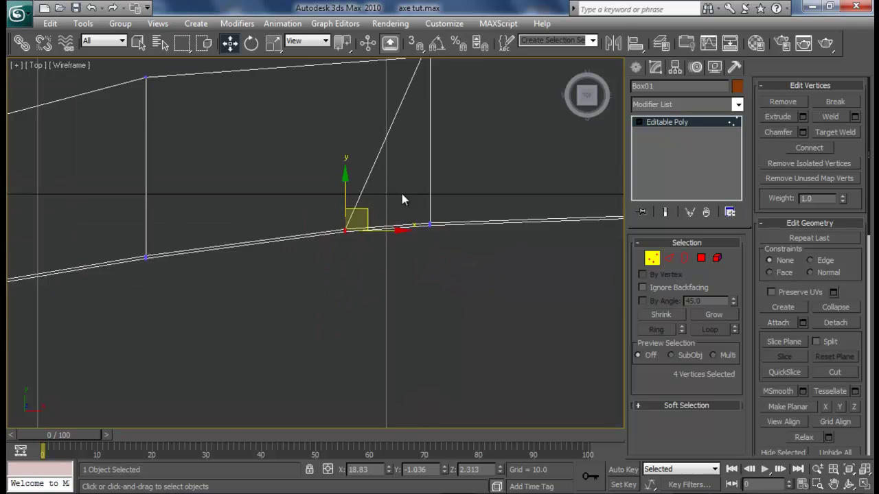
{"action": "scroll", "coordinate": [402, 199], "scroll_direction": "down", "scroll_amount": 8}
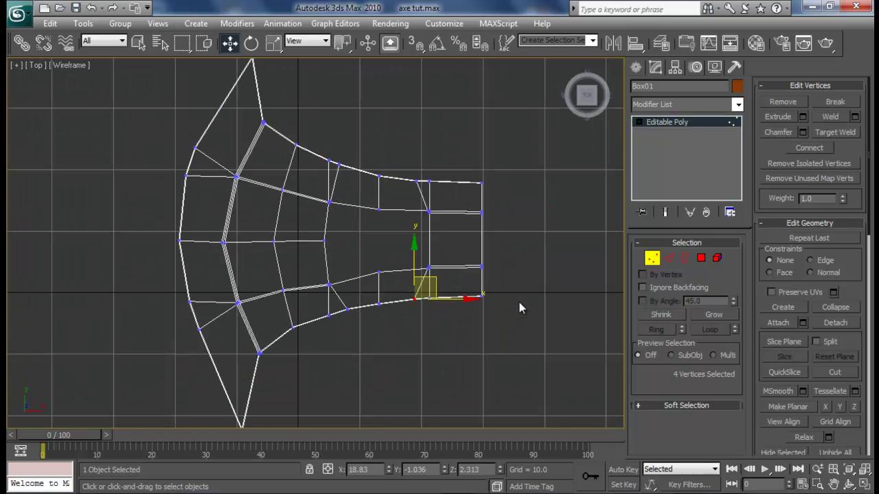
{"action": "left_click", "coordinate": [432, 330]}
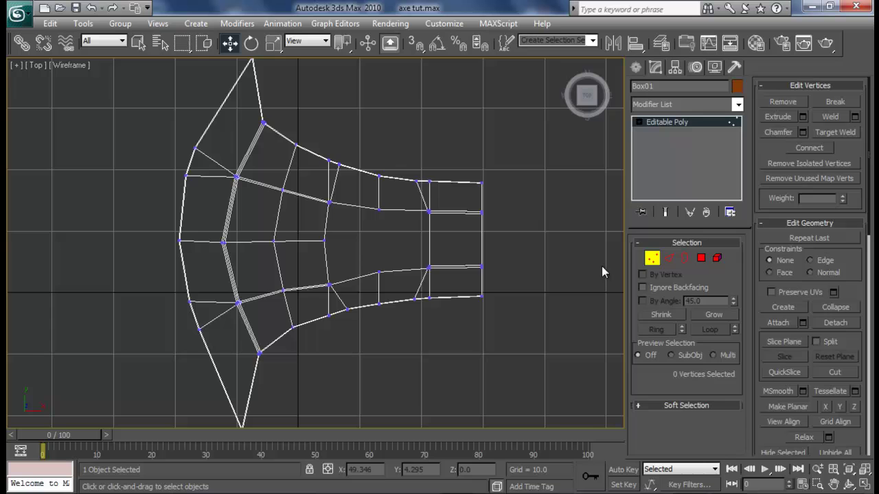
Step: Leave vertex editing and frame the whole axe head in a maximized Perspective view
{"action": "left_click", "coordinate": [654, 258]}
{"action": "middle_click_drag", "start_coordinate": [421, 275], "coordinate": [432, 265]}
{"action": "key", "text": "alt+w"}
{"action": "left_click", "coordinate": [481, 343]}
{"action": "key", "text": "alt+w"}
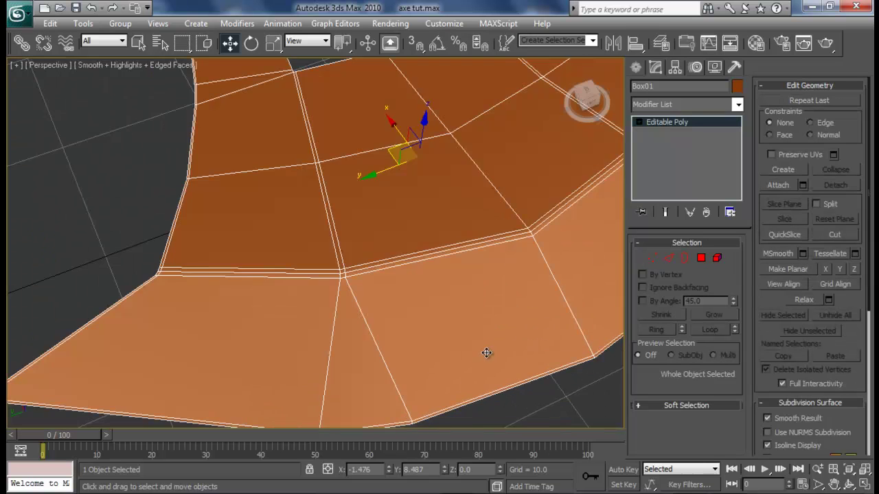
{"action": "middle_click_drag", "start_coordinate": [501, 320], "coordinate": [403, 334], "text": "alt"}
{"action": "key", "text": "z"}
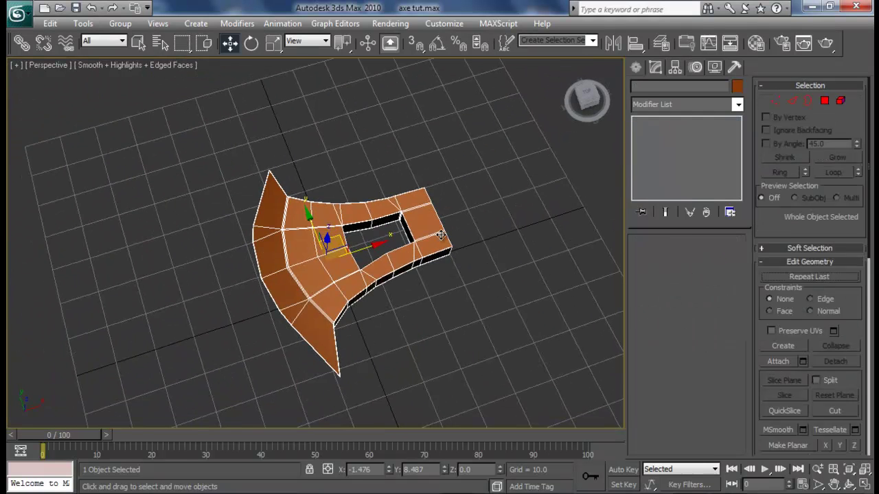
Step: Add a TurboSmooth modifier with 2 iterations and Isoline Display to the axe head, and deselect the object
{"action": "left_click", "coordinate": [657, 104]}
{"action": "type", "text": "tu"}
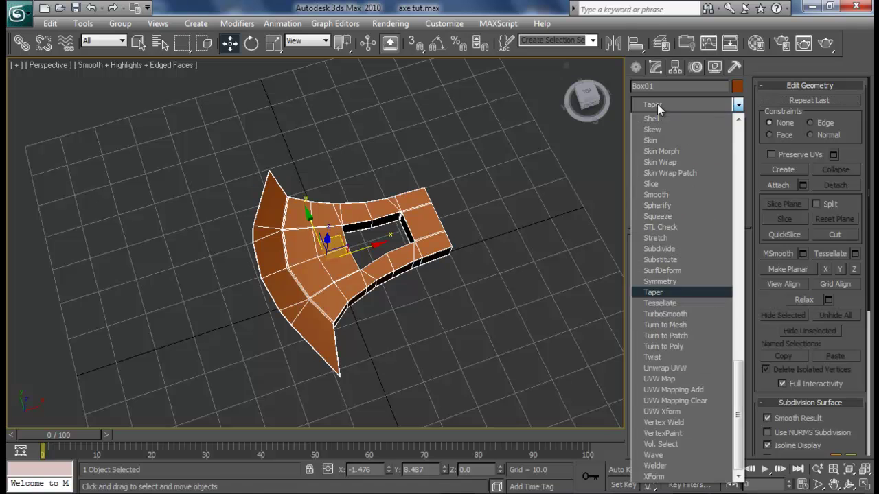
{"action": "key", "text": "Return"}
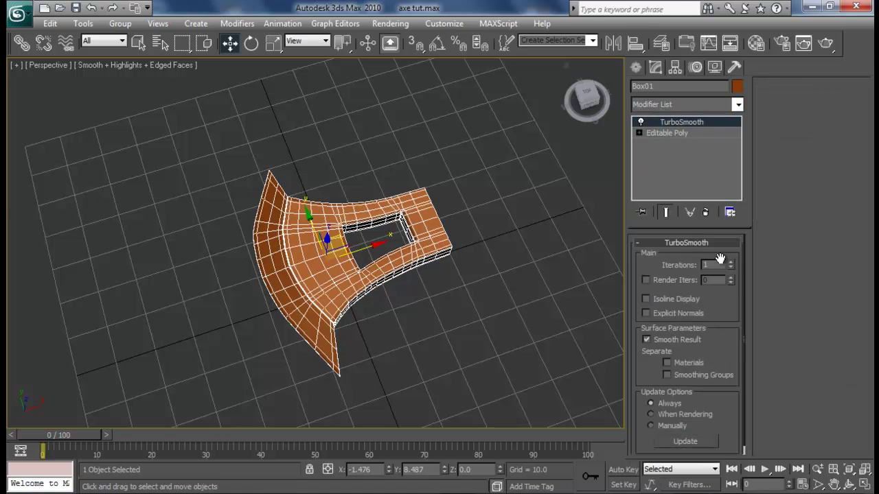
{"action": "left_click", "coordinate": [731, 263]}
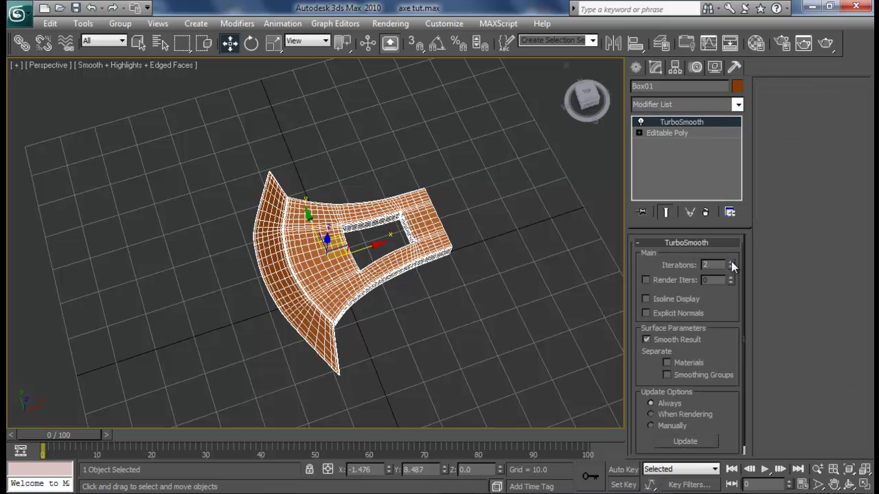
{"action": "left_click", "coordinate": [645, 300]}
{"action": "left_click", "coordinate": [474, 316]}
Step: Examine the smoothed axe head from several angles, checking the curve of the cutting edge and the corners of the handle hole
{"action": "middle_click_drag", "start_coordinate": [474, 317], "coordinate": [441, 298], "text": "alt"}
{"action": "middle_click_drag", "start_coordinate": [400, 198], "coordinate": [400, 259], "text": "alt"}
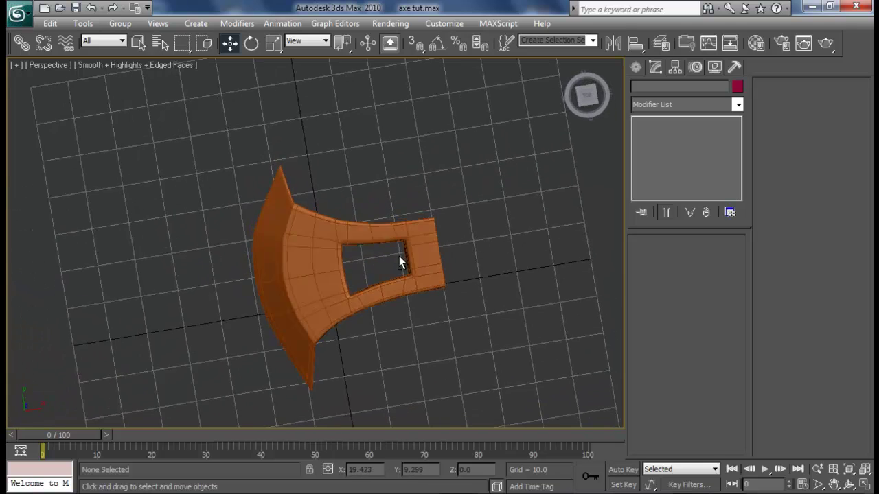
{"action": "scroll", "coordinate": [385, 254], "scroll_direction": "up", "scroll_amount": 5}
{"action": "middle_click_drag", "start_coordinate": [343, 239], "coordinate": [237, 237]}
{"action": "scroll", "coordinate": [337, 236], "scroll_direction": "down", "scroll_amount": 5}
{"action": "scroll", "coordinate": [292, 196], "scroll_direction": "up", "scroll_amount": 5}
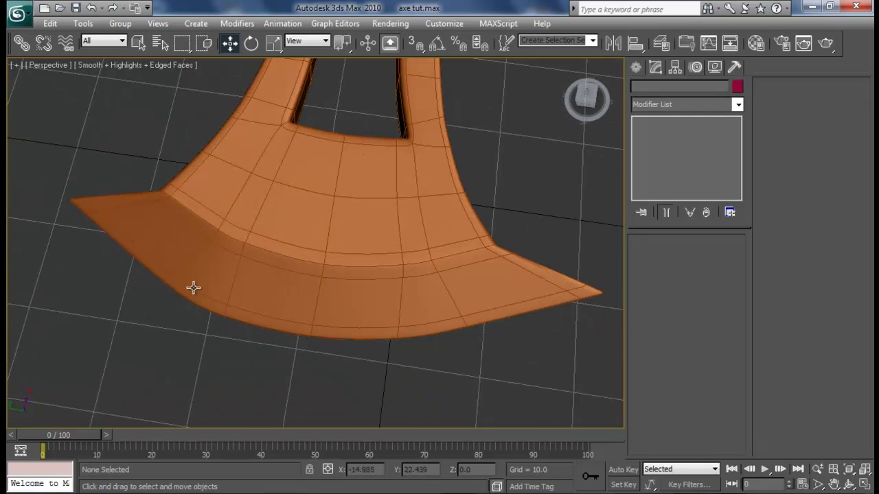
{"action": "middle_click_drag", "start_coordinate": [447, 315], "coordinate": [516, 257], "text": "alt"}
{"action": "scroll", "coordinate": [378, 310], "scroll_direction": "down", "scroll_amount": 5}
Step: Reselect the axe head, return to its Editable Poly level below TurboSmooth, and show it in the Top wireframe view
{"action": "left_click", "coordinate": [442, 236]}
{"action": "left_click", "coordinate": [656, 137]}
{"action": "scroll", "coordinate": [295, 268], "scroll_direction": "up", "scroll_amount": 5}
{"action": "middle_click_drag", "start_coordinate": [280, 274], "coordinate": [309, 306], "text": "alt"}
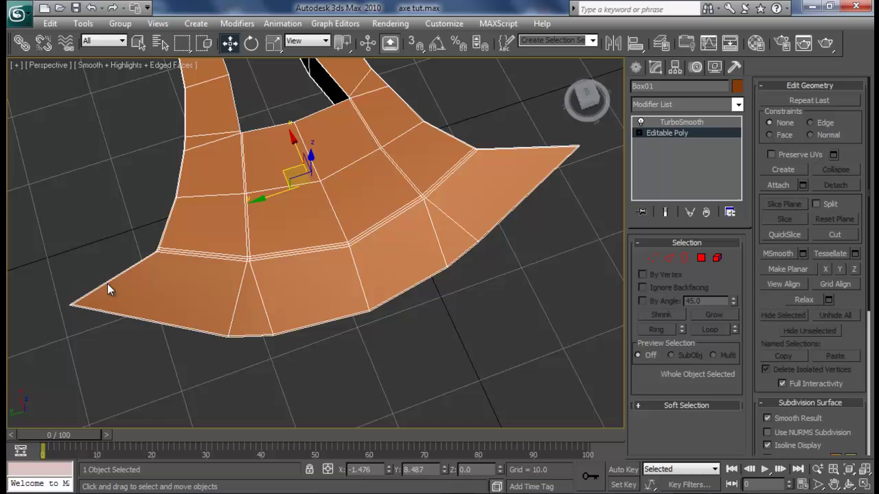
{"action": "middle_click_drag", "start_coordinate": [293, 235], "coordinate": [370, 233]}
{"action": "key", "text": "alt+w"}
{"action": "middle_click_drag", "start_coordinate": [158, 121], "coordinate": [193, 166]}
{"action": "key", "text": "alt+w"}
{"action": "middle_click_drag", "start_coordinate": [192, 167], "coordinate": [226, 161], "text": "alt"}
{"action": "key", "text": "t"}
{"action": "scroll", "coordinate": [261, 227], "scroll_direction": "up", "scroll_amount": 5}
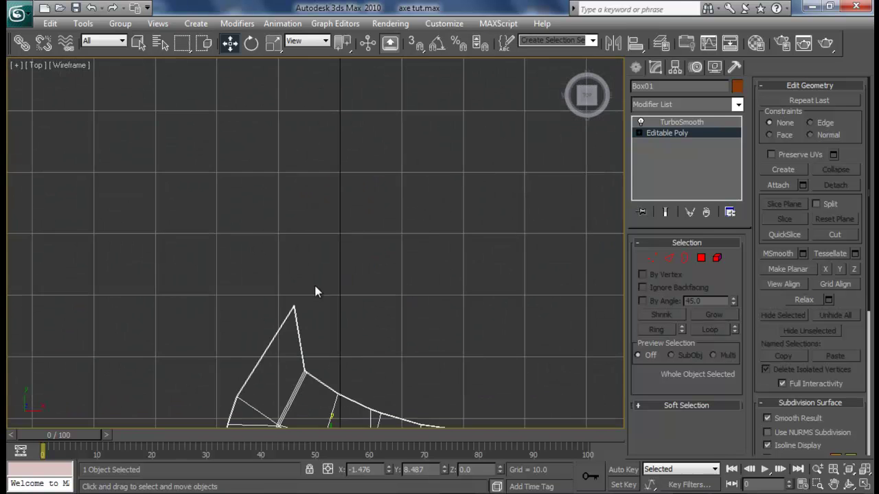
{"action": "middle_click_drag", "start_coordinate": [291, 309], "coordinate": [379, 84]}
{"action": "middle_click_drag", "start_coordinate": [391, 236], "coordinate": [308, 235]}
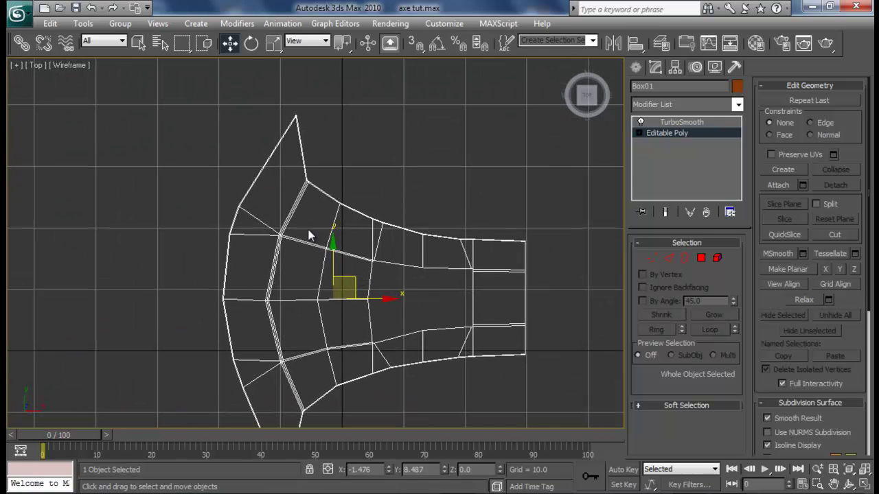
Step: Select the ring of edges across the upper arm and blade tip and connect it with 1 segment, pinch 0 and slide 0
{"action": "left_click", "coordinate": [669, 258]}
{"action": "left_click", "coordinate": [300, 197]}
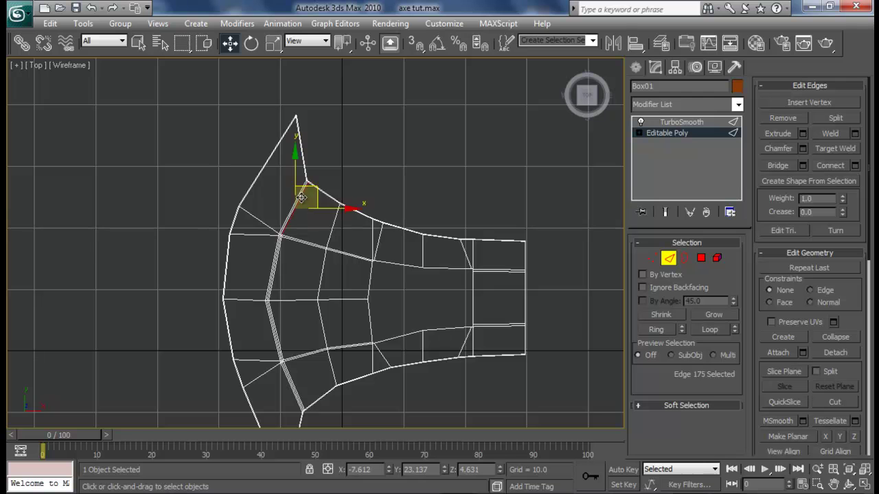
{"action": "left_click", "coordinate": [711, 330]}
{"action": "left_click", "coordinate": [657, 329]}
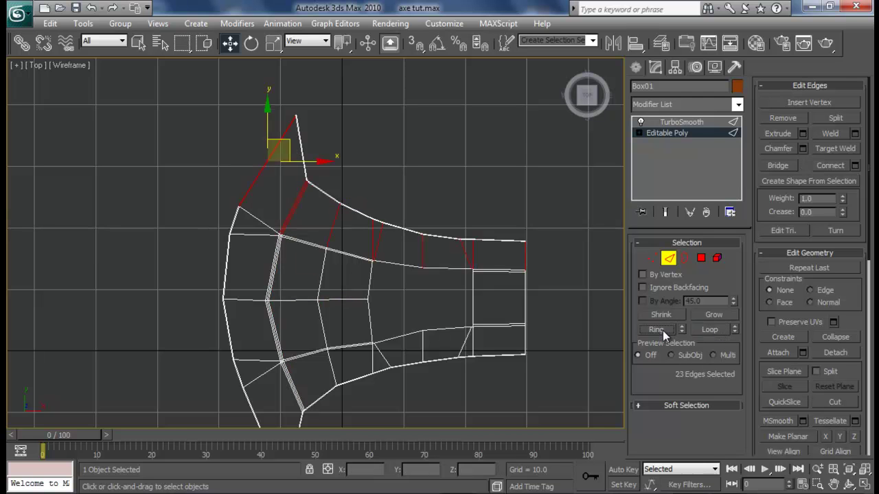
{"action": "left_click", "coordinate": [855, 165]}
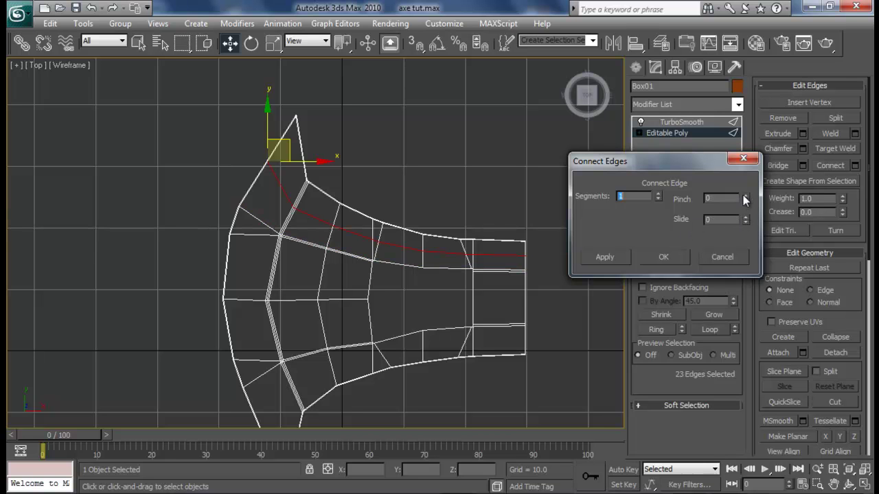
{"action": "left_click", "coordinate": [673, 256]}
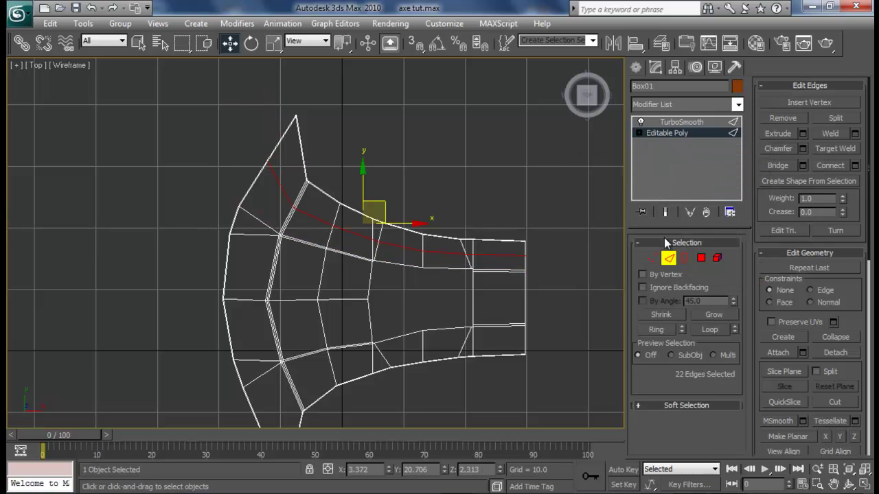
Step: Select the new loop's three vertices on the upper cutting edge and move them outward to about X -12.7, Y 31.2
{"action": "left_click", "coordinate": [652, 258]}
{"action": "left_click_drag", "start_coordinate": [251, 132], "coordinate": [277, 172]}
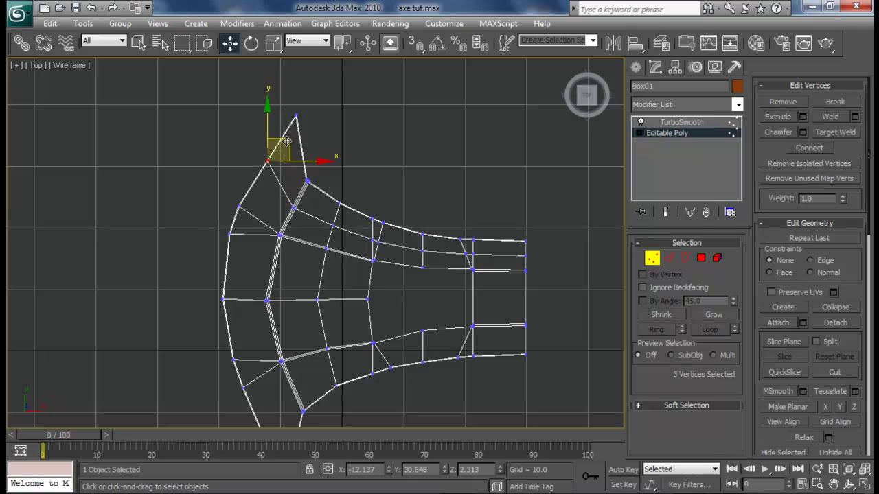
{"action": "left_click_drag", "start_coordinate": [285, 141], "coordinate": [279, 140]}
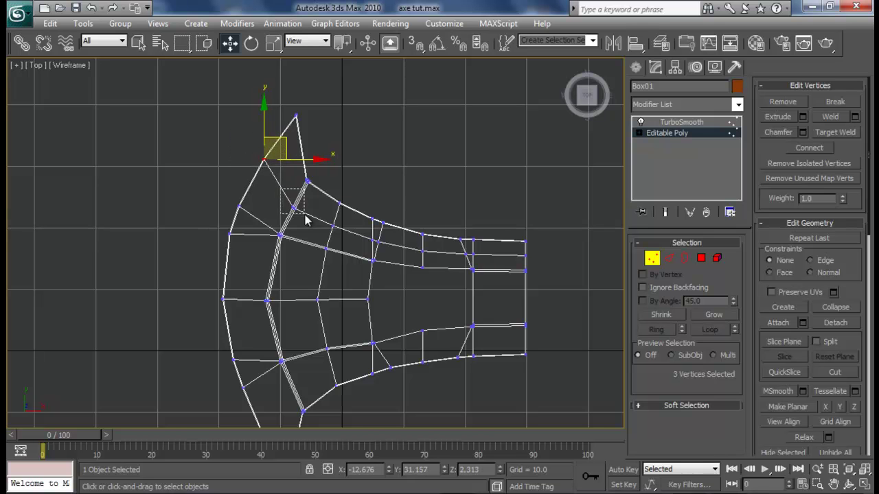
Step: Move the upper bevel-line vertices to about X -8.7, Y 23.9, then shift the two adjacent cutting-edge vertex groups slightly outward
{"action": "left_click_drag", "start_coordinate": [306, 220], "coordinate": [306, 221]}
{"action": "left_click_drag", "start_coordinate": [308, 183], "coordinate": [306, 181]}
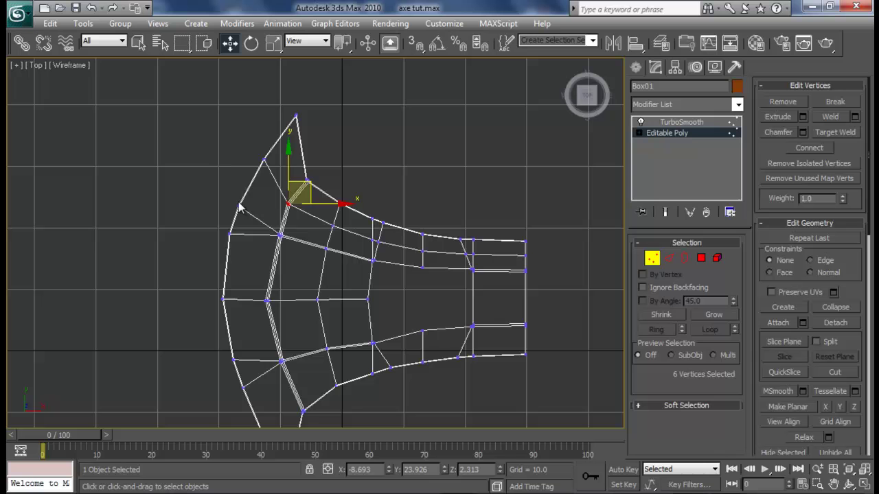
{"action": "left_click_drag", "start_coordinate": [221, 197], "coordinate": [242, 211]}
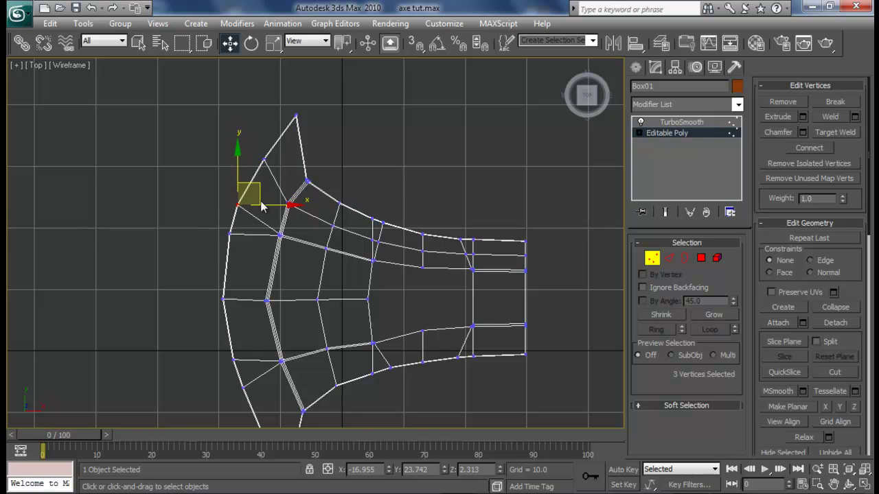
{"action": "middle_click_drag", "start_coordinate": [263, 277], "coordinate": [277, 222]}
{"action": "left_click_drag", "start_coordinate": [244, 185], "coordinate": [244, 186]}
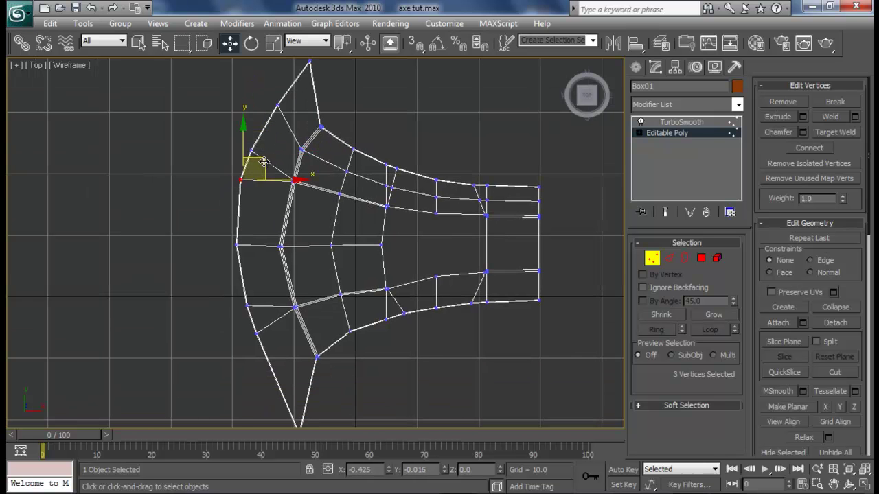
{"action": "left_click", "coordinate": [201, 354]}
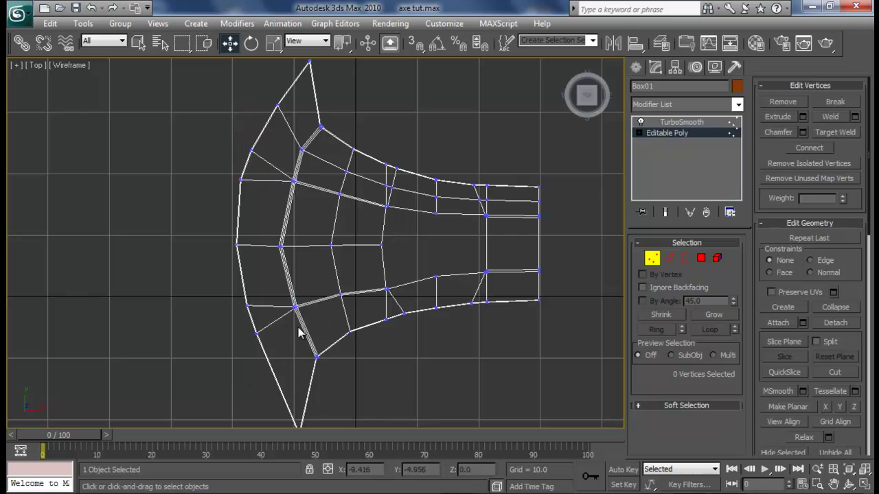
Step: Select the ring of edges across the lower arm and blade tip and connect it with one segment
{"action": "key", "text": "2"}
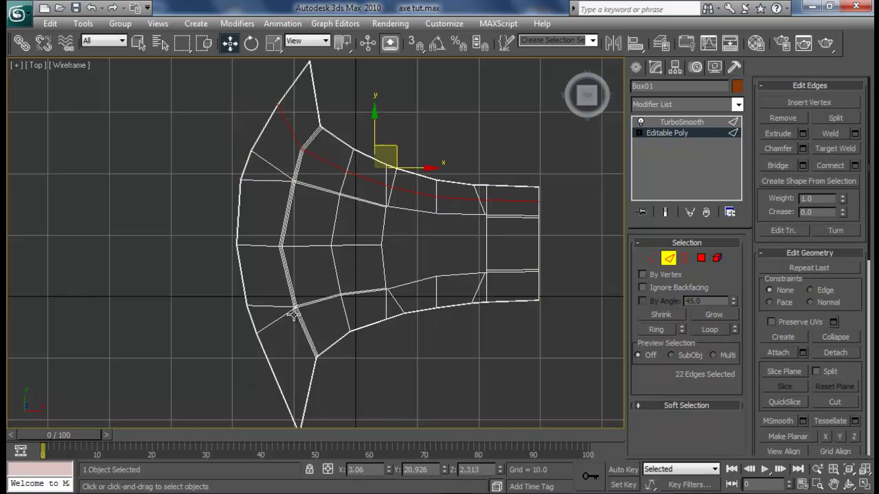
{"action": "left_click", "coordinate": [293, 315]}
{"action": "left_click", "coordinate": [658, 329]}
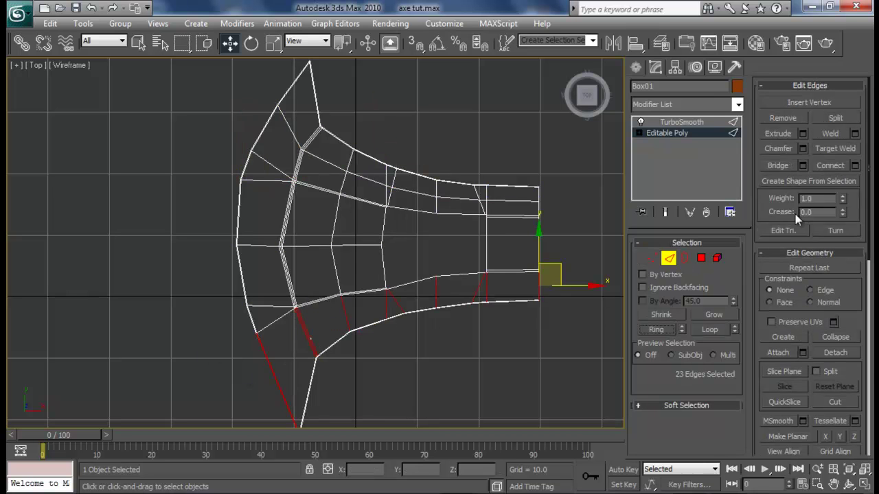
{"action": "left_click", "coordinate": [855, 165]}
{"action": "left_click", "coordinate": [653, 254]}
{"action": "middle_click_drag", "start_coordinate": [568, 330], "coordinate": [595, 278]}
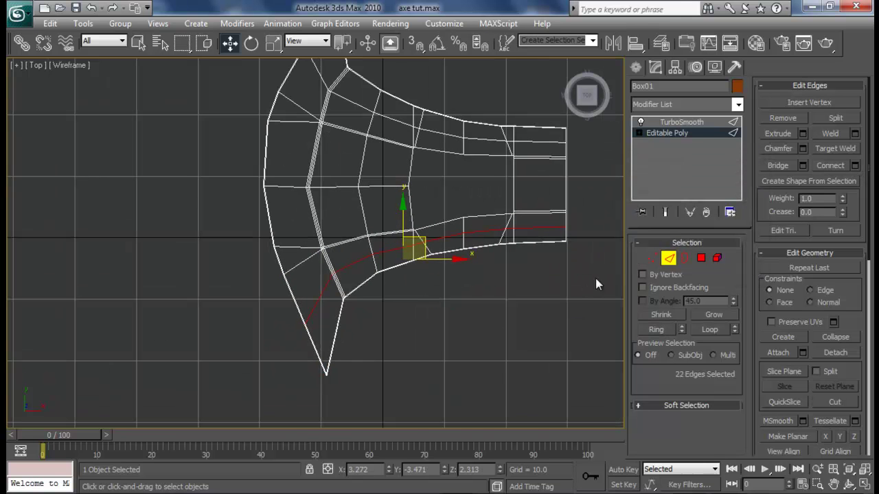
Step: Move the new loop's vertices on the lower cutting edge to about X -13.4, Y -14.0, and the two vertex groups above them slightly outward
{"action": "left_click", "coordinate": [652, 258]}
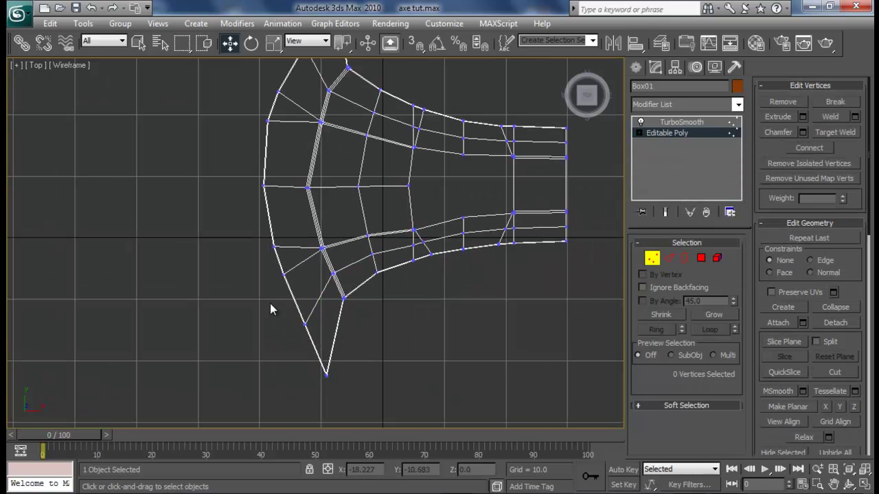
{"action": "left_click_drag", "start_coordinate": [281, 340], "coordinate": [321, 305]}
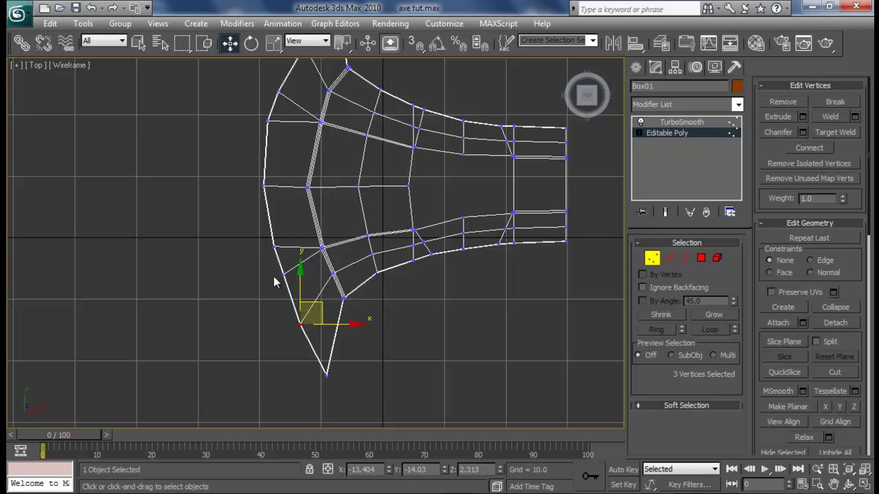
{"action": "left_click_drag", "start_coordinate": [273, 269], "coordinate": [300, 292]}
{"action": "left_click_drag", "start_coordinate": [302, 257], "coordinate": [299, 257]}
{"action": "left_click_drag", "start_coordinate": [244, 222], "coordinate": [290, 225]}
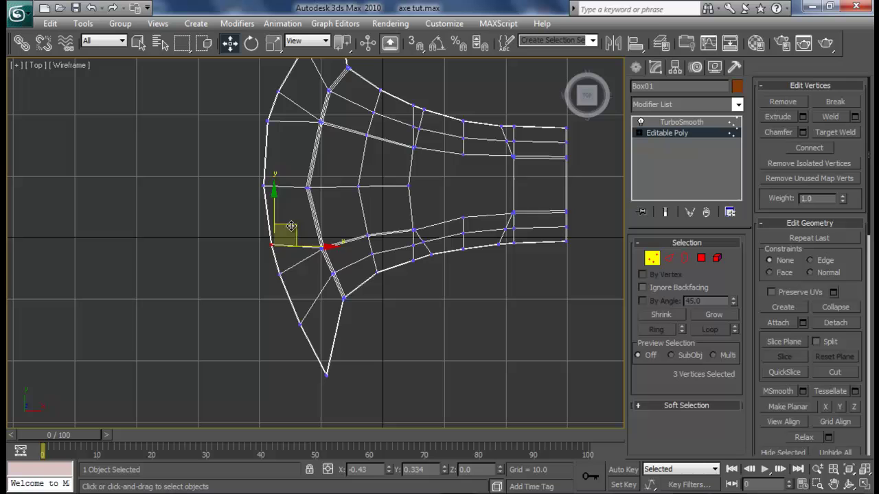
Step: Round the bevel line by moving its lower corner vertices to about X -11.0, Y -1.4 and its upper ones to about X -11.5, Y 18.7
{"action": "left_click_drag", "start_coordinate": [321, 265], "coordinate": [350, 286]}
{"action": "left_click_drag", "start_coordinate": [349, 252], "coordinate": [332, 265]}
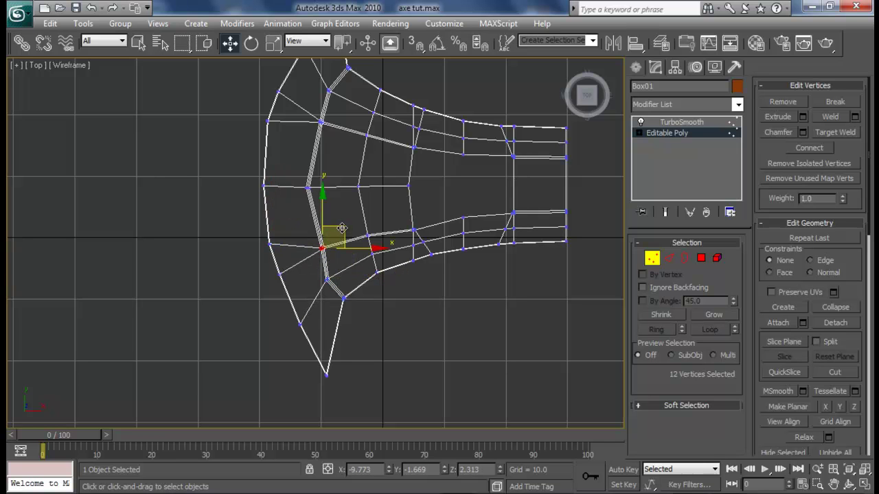
{"action": "left_click_drag", "start_coordinate": [342, 228], "coordinate": [336, 227]}
{"action": "middle_click_drag", "start_coordinate": [354, 211], "coordinate": [345, 307]}
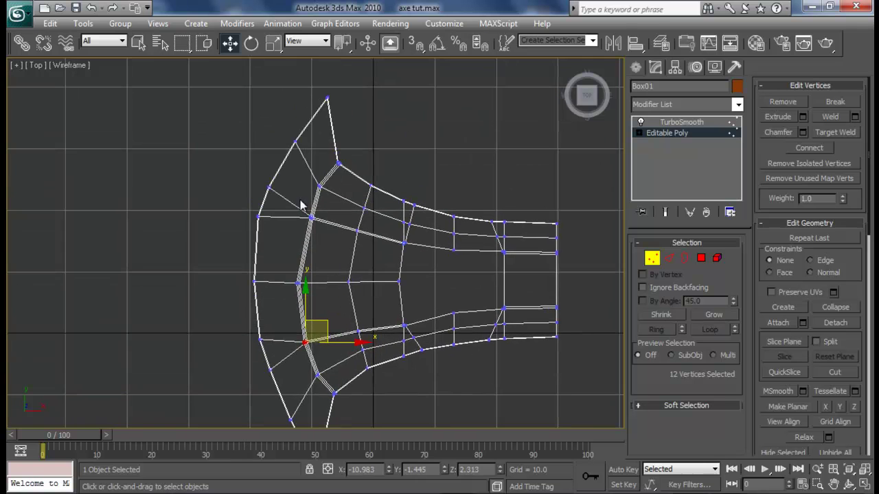
{"action": "left_click_drag", "start_coordinate": [298, 193], "coordinate": [322, 229]}
{"action": "left_click_drag", "start_coordinate": [332, 198], "coordinate": [322, 198]}
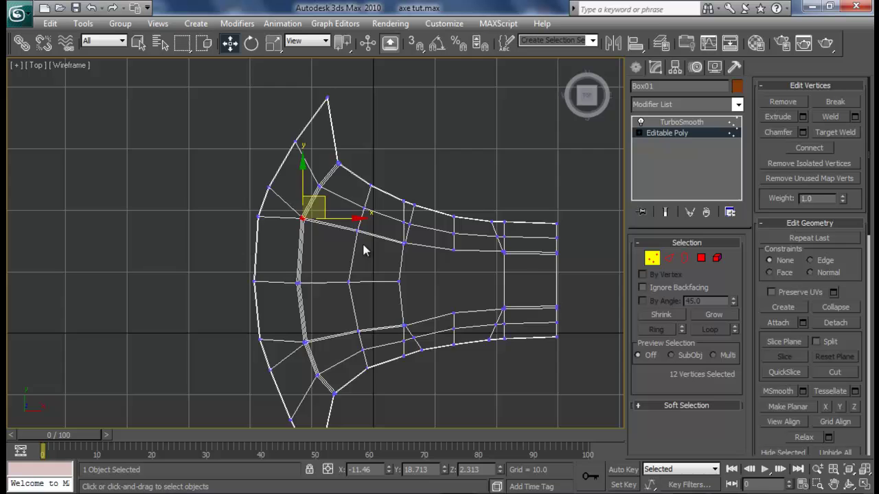
Step: Shift the vertices where the bevel line meets the lower arm's outline slightly down and toward the cutting edge
{"action": "middle_click_drag", "start_coordinate": [357, 276], "coordinate": [387, 231]}
{"action": "scroll", "coordinate": [382, 232], "scroll_direction": "up", "scroll_amount": 2}
{"action": "scroll", "coordinate": [380, 246], "scroll_direction": "down", "scroll_amount": 4}
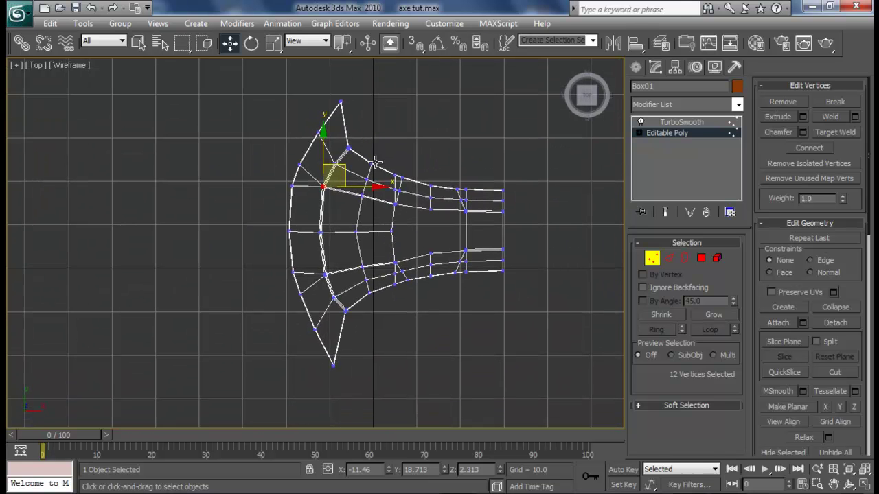
{"action": "left_click", "coordinate": [348, 308]}
{"action": "left_click", "coordinate": [435, 320]}
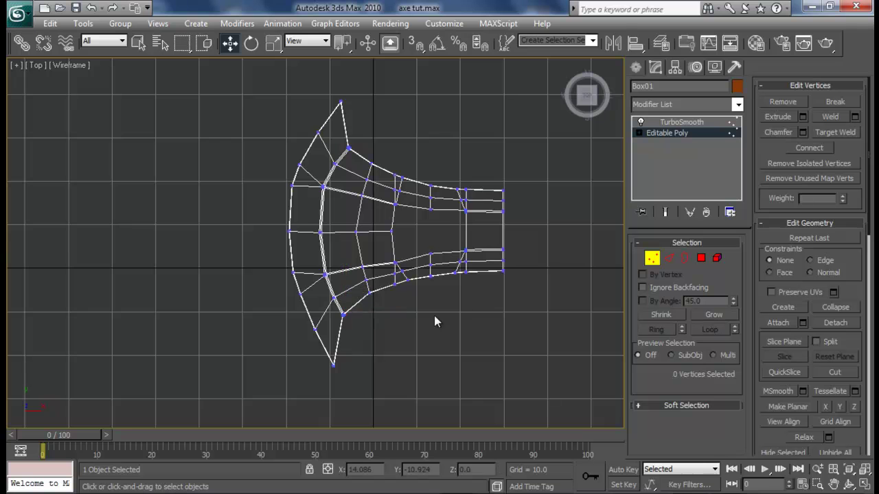
{"action": "middle_click_drag", "start_coordinate": [430, 288], "coordinate": [429, 305]}
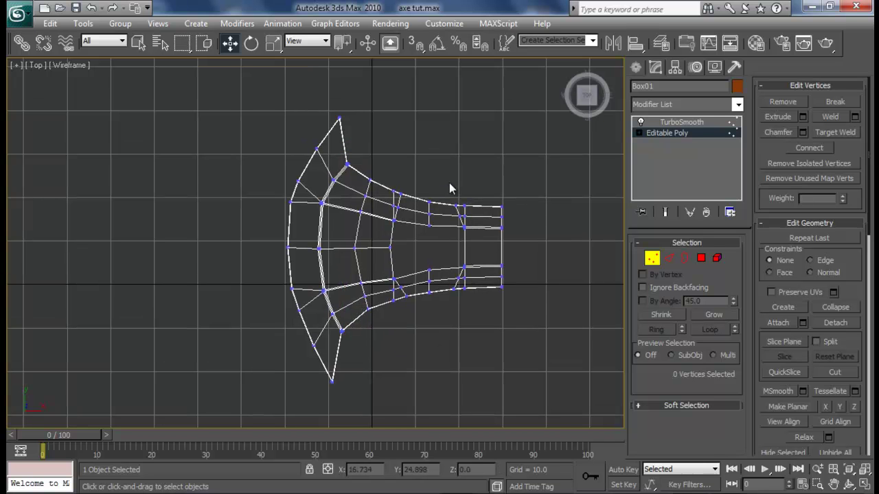
{"action": "middle_click_drag", "start_coordinate": [364, 251], "coordinate": [368, 219]}
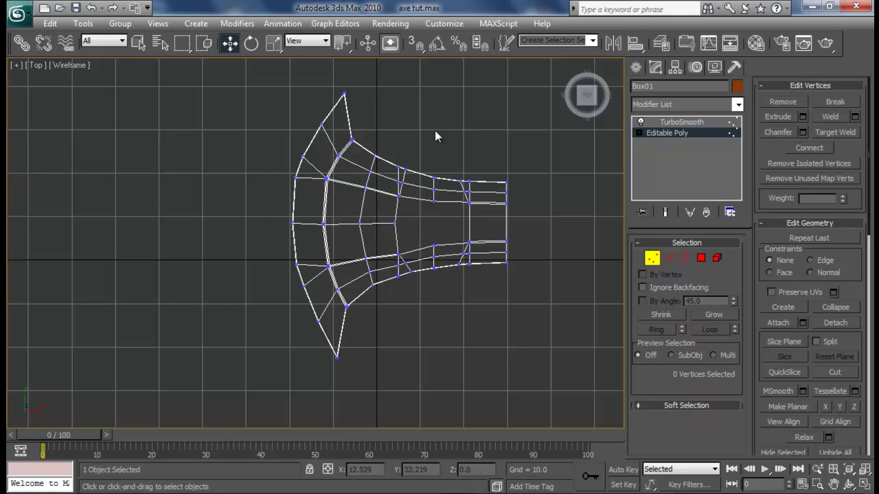
Step: Examine the axe head under TurboSmooth in the Perspective view, checking the bevel line, cutting edge and handle hole corners
{"action": "left_click", "coordinate": [652, 260]}
{"action": "middle_click_drag", "start_coordinate": [535, 241], "coordinate": [495, 227]}
{"action": "key", "text": "alt+w"}
{"action": "key", "text": "alt+w"}
{"action": "middle_click_drag", "start_coordinate": [470, 288], "coordinate": [403, 287]}
{"action": "scroll", "coordinate": [372, 290], "scroll_direction": "down", "scroll_amount": 3}
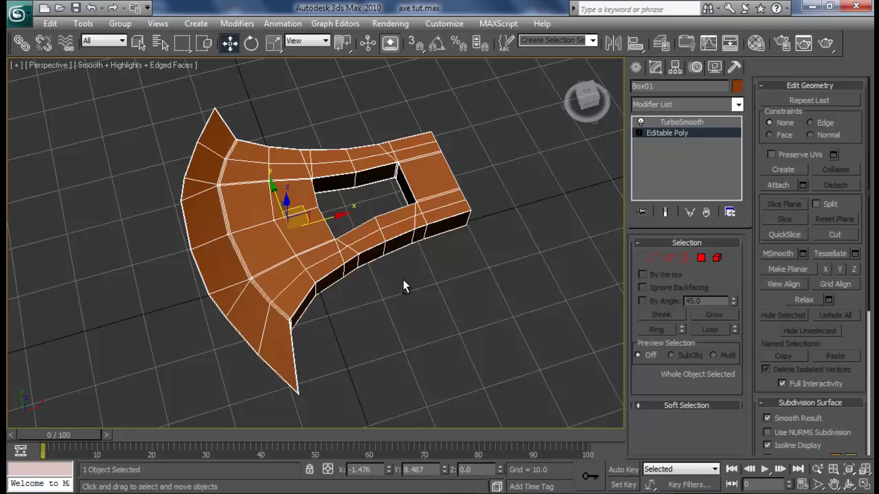
{"action": "left_click", "coordinate": [673, 121]}
{"action": "middle_click_drag", "start_coordinate": [508, 257], "coordinate": [238, 306], "text": "alt"}
{"action": "scroll", "coordinate": [320, 284], "scroll_direction": "up", "scroll_amount": 3}
{"action": "scroll", "coordinate": [363, 274], "scroll_direction": "up", "scroll_amount": 3}
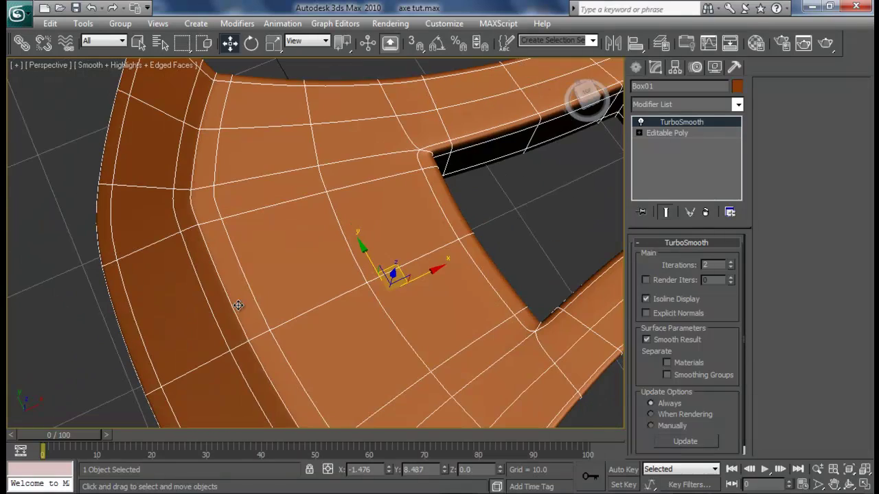
Step: Remove the TurboSmooth modifier and show the axe head in the Top wireframe view at the upper bevel corner
{"action": "left_click", "coordinate": [704, 213]}
{"action": "middle_click_drag", "start_coordinate": [439, 227], "coordinate": [267, 135], "text": "alt"}
{"action": "key", "text": "alt+w"}
{"action": "key", "text": "alt+w"}
{"action": "middle_click_drag", "start_coordinate": [283, 186], "coordinate": [225, 159], "text": "alt"}
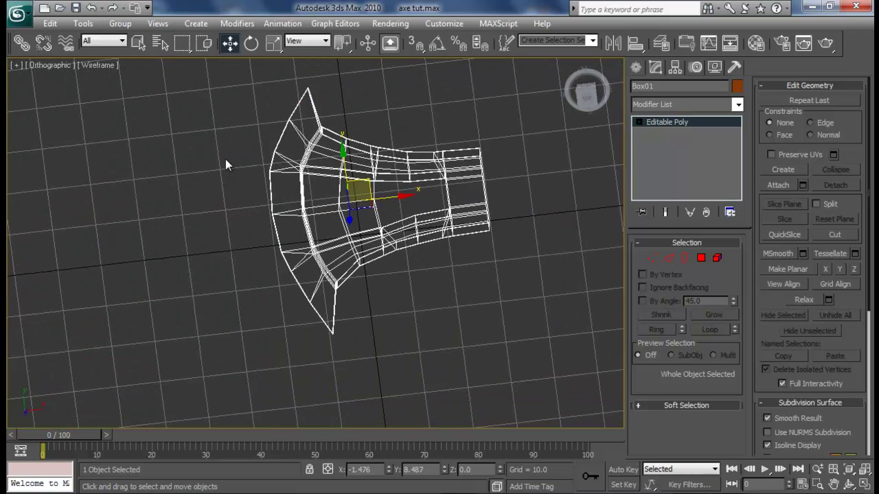
{"action": "key", "text": "t"}
{"action": "scroll", "coordinate": [294, 192], "scroll_direction": "down", "scroll_amount": 5}
{"action": "scroll", "coordinate": [294, 198], "scroll_direction": "up", "scroll_amount": 10}
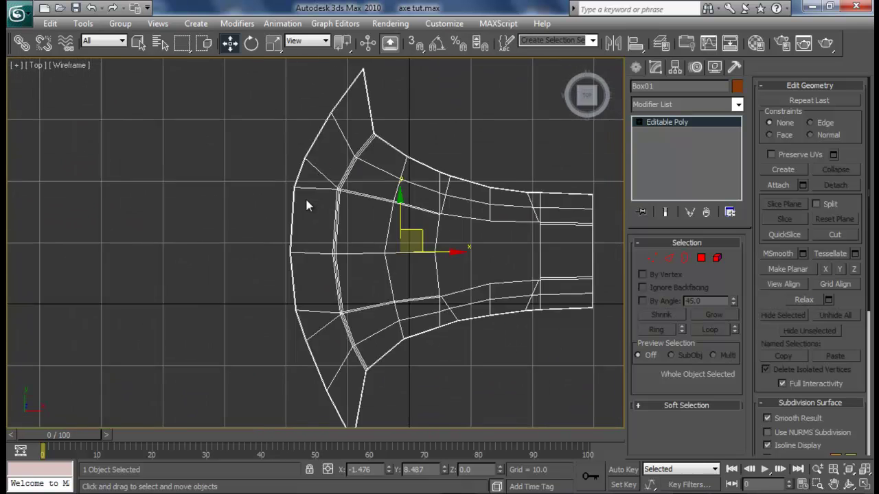
{"action": "middle_click_drag", "start_coordinate": [339, 280], "coordinate": [330, 244]}
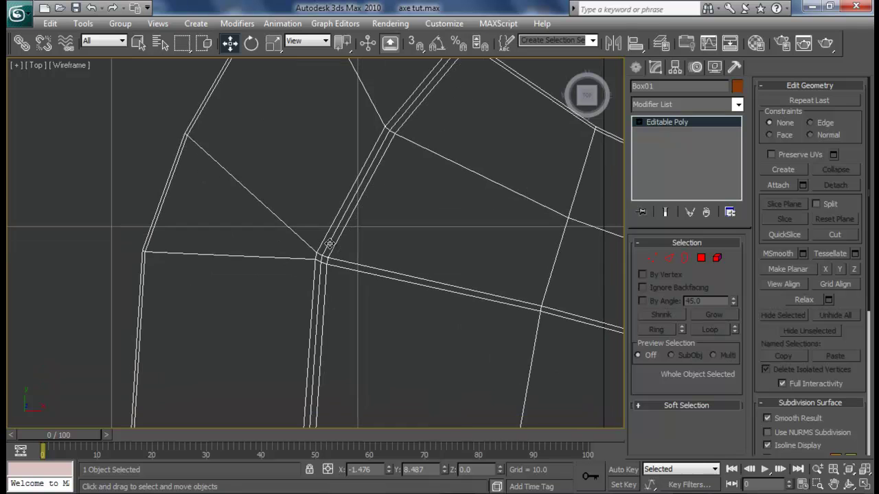
Step: Select the upper row of six vertices at the upper bevel-line corner and move it to about X -11.1, Y 19.5
{"action": "left_click", "coordinate": [651, 259]}
{"action": "middle_click_drag", "start_coordinate": [417, 261], "coordinate": [420, 282]}
{"action": "left_click_drag", "start_coordinate": [333, 283], "coordinate": [334, 287]}
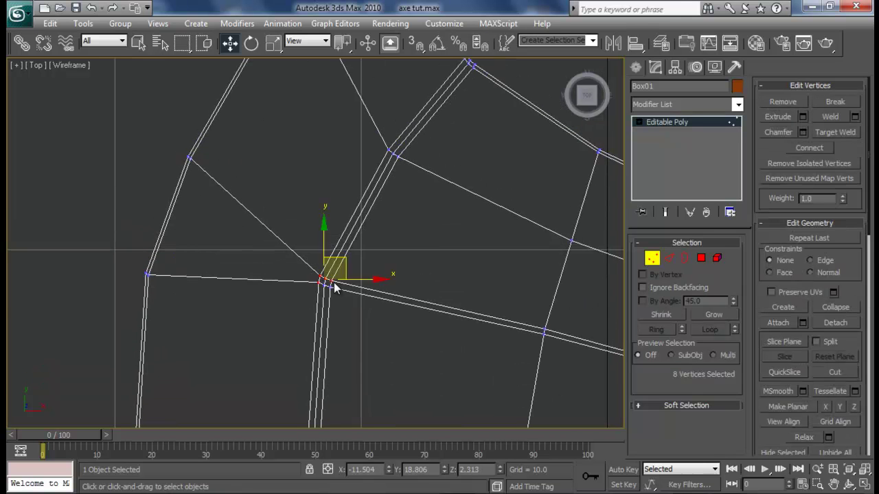
{"action": "scroll", "coordinate": [330, 302], "scroll_direction": "up", "scroll_amount": 3}
{"action": "left_click_drag", "start_coordinate": [306, 318], "coordinate": [306, 317], "text": "alt"}
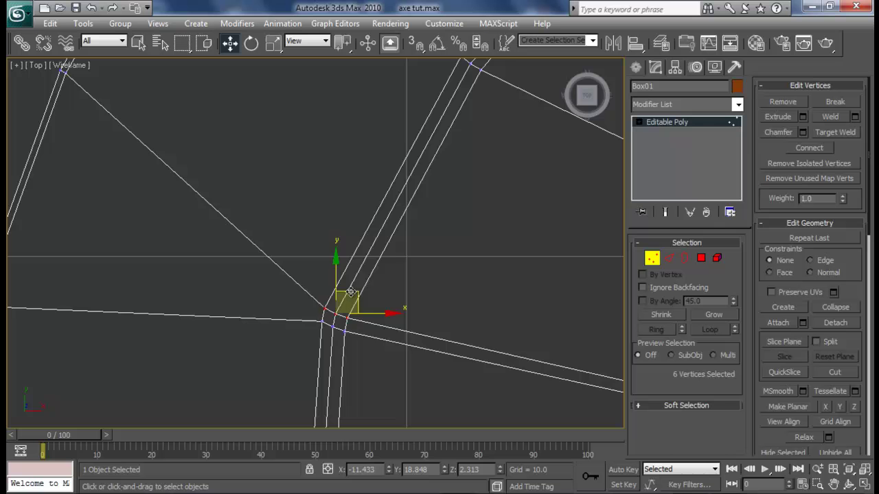
{"action": "left_click_drag", "start_coordinate": [352, 292], "coordinate": [369, 260]}
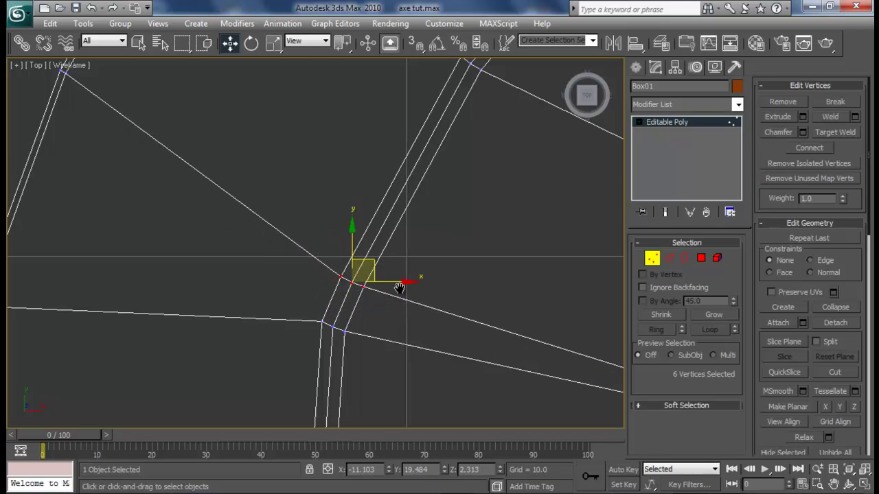
Step: Move the lower row of six vertices at the same bevel corner down to about X -11.5, Y 18.0
{"action": "middle_click_drag", "start_coordinate": [400, 289], "coordinate": [416, 187]}
{"action": "scroll", "coordinate": [418, 178], "scroll_direction": "down", "scroll_amount": 6}
{"action": "middle_click_drag", "start_coordinate": [371, 258], "coordinate": [376, 234]}
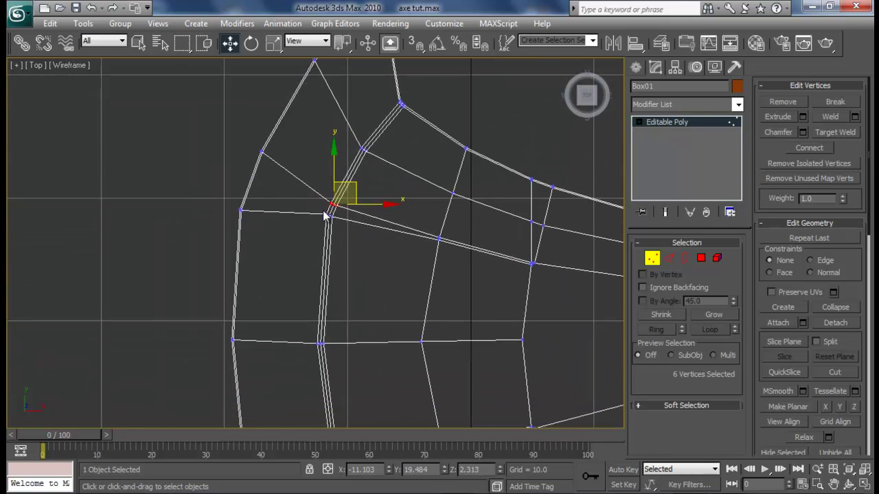
{"action": "left_click_drag", "start_coordinate": [336, 224], "coordinate": [336, 224]}
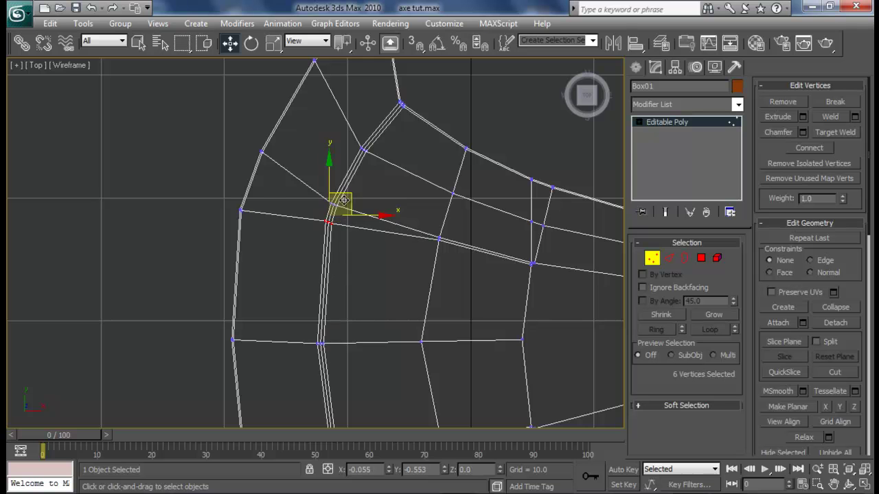
Step: Spread apart the two close vertex rows at the lower bevel-line corner, moving the upper row up and the lower row down
{"action": "scroll", "coordinate": [342, 268], "scroll_direction": "down", "scroll_amount": 5}
{"action": "scroll", "coordinate": [349, 289], "scroll_direction": "up", "scroll_amount": 3}
{"action": "scroll", "coordinate": [349, 289], "scroll_direction": "up", "scroll_amount": 8}
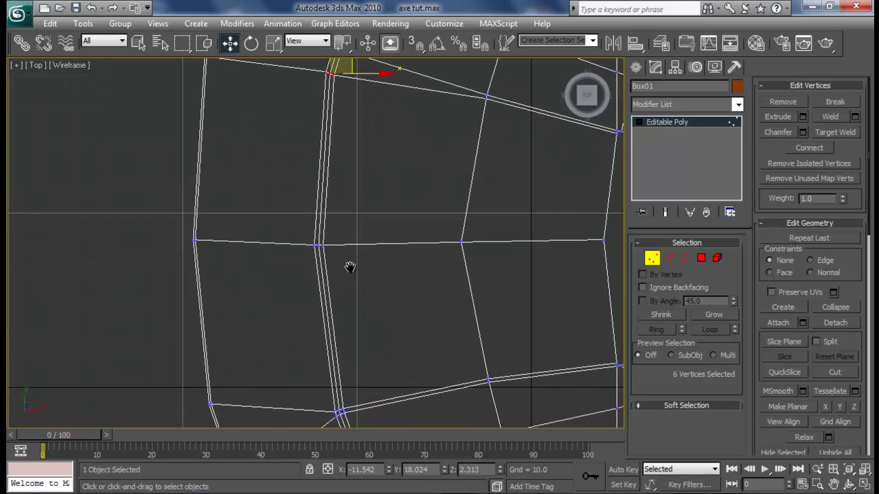
{"action": "middle_click_drag", "start_coordinate": [434, 282], "coordinate": [417, 270]}
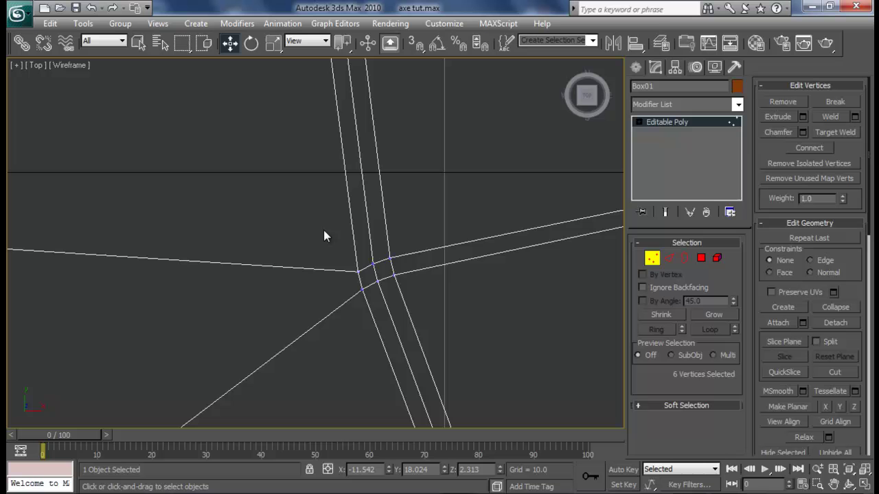
{"action": "left_click_drag", "start_coordinate": [385, 268], "coordinate": [359, 273]}
{"action": "scroll", "coordinate": [396, 243], "scroll_direction": "down", "scroll_amount": 5}
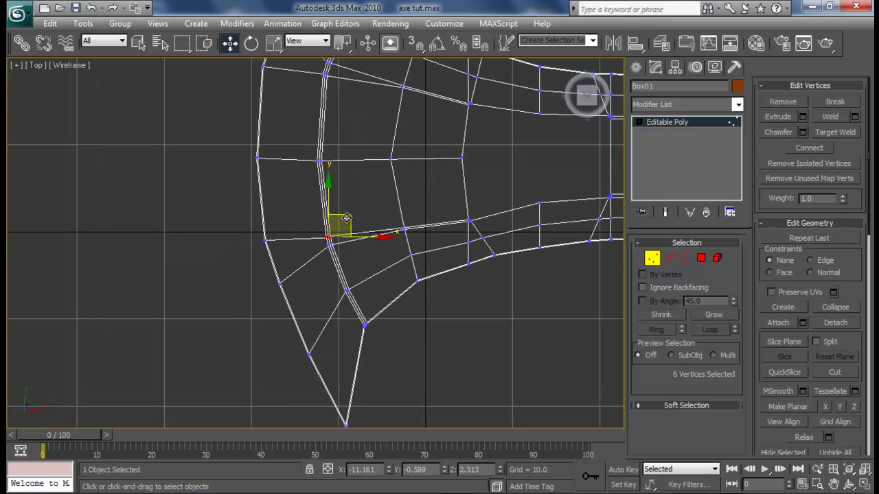
{"action": "mouse_move", "coordinate": [346, 219]}
{"action": "left_mouse_down"}
{"action": "mouse_move", "coordinate": [338, 237]}
{"action": "mouse_move", "coordinate": [351, 231]}
{"action": "left_mouse_up"}
{"action": "left_click", "coordinate": [413, 307]}
Step: Show the axe head in the shaded Perspective view and move the bevel line's middle vertices slightly toward the cutting edge
{"action": "middle_click_drag", "start_coordinate": [433, 276], "coordinate": [386, 330]}
{"action": "scroll", "coordinate": [428, 354], "scroll_direction": "down", "scroll_amount": 2}
{"action": "scroll", "coordinate": [391, 289], "scroll_direction": "down", "scroll_amount": 1}
{"action": "scroll", "coordinate": [413, 280], "scroll_direction": "up", "scroll_amount": 1}
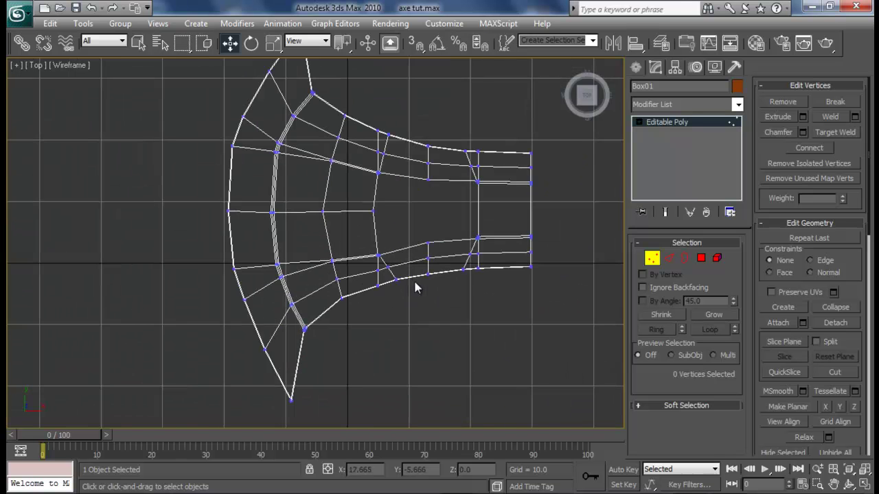
{"action": "middle_click_drag", "start_coordinate": [414, 280], "coordinate": [408, 304]}
{"action": "left_click", "coordinate": [652, 258]}
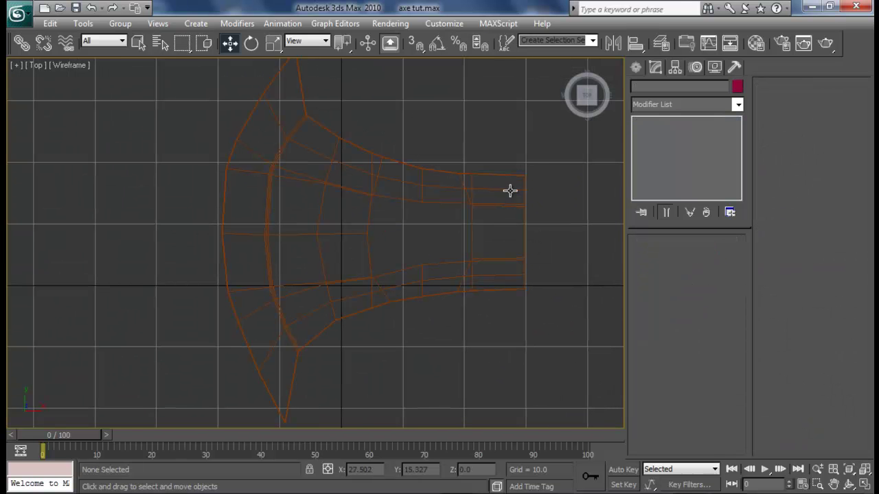
{"action": "key", "text": "alt+w"}
{"action": "key", "text": "alt+w"}
{"action": "middle_click_drag", "start_coordinate": [506, 291], "coordinate": [445, 280]}
{"action": "scroll", "coordinate": [520, 267], "scroll_direction": "down", "scroll_amount": 5}
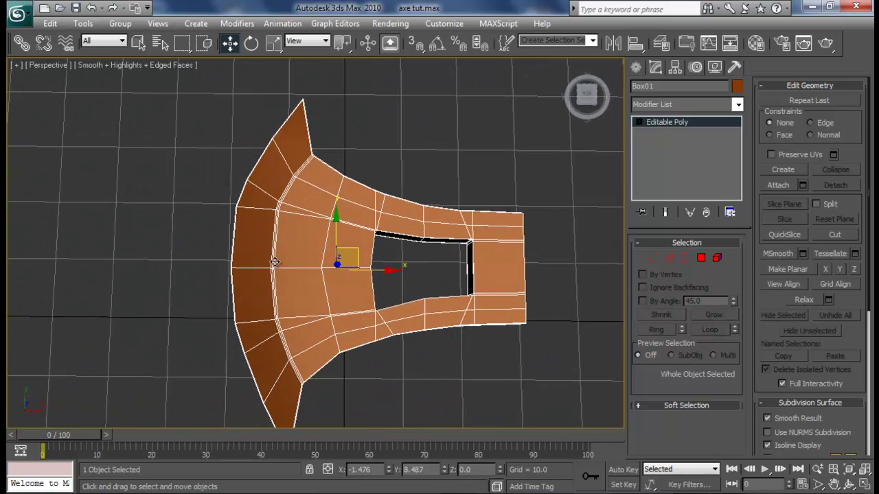
{"action": "left_click", "coordinate": [654, 258]}
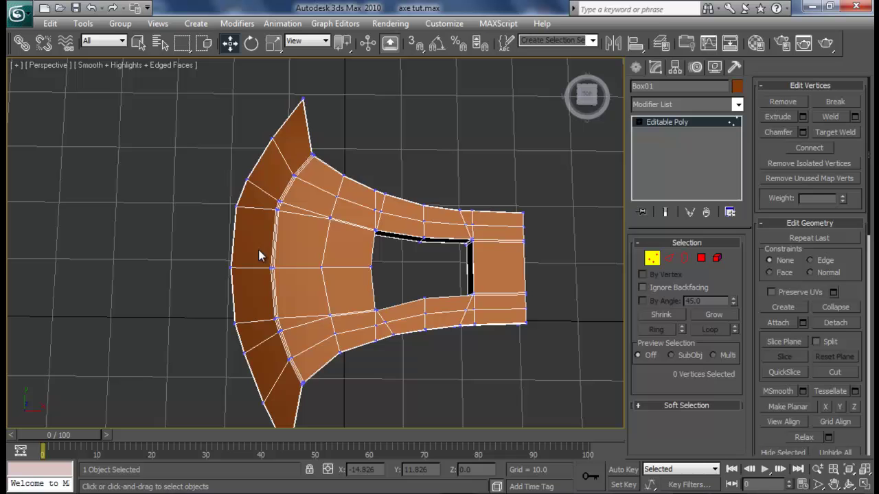
{"action": "left_click_drag", "start_coordinate": [259, 256], "coordinate": [302, 272]}
{"action": "left_click", "coordinate": [308, 241]}
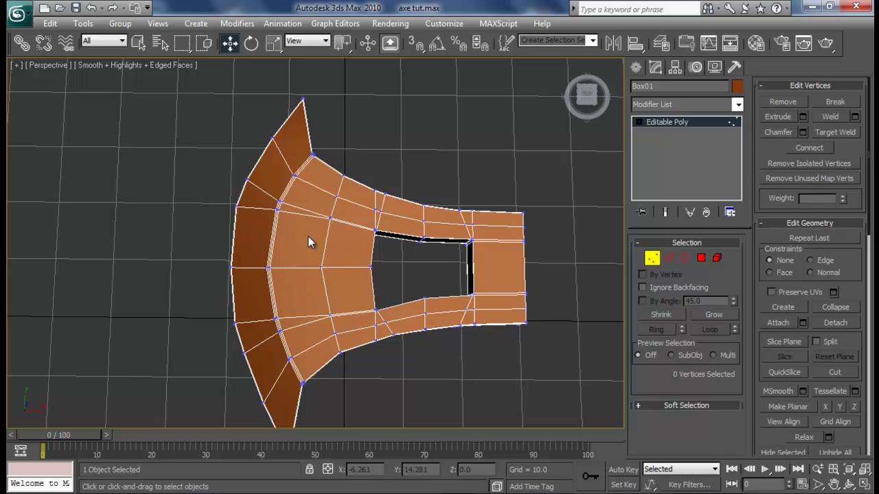
Step: Leave vertex editing and add a TurboSmooth modifier to the axe head with 2 iterations and isoline display on
{"action": "middle_click_drag", "start_coordinate": [381, 246], "coordinate": [366, 222]}
{"action": "middle_click_drag", "start_coordinate": [444, 259], "coordinate": [384, 230]}
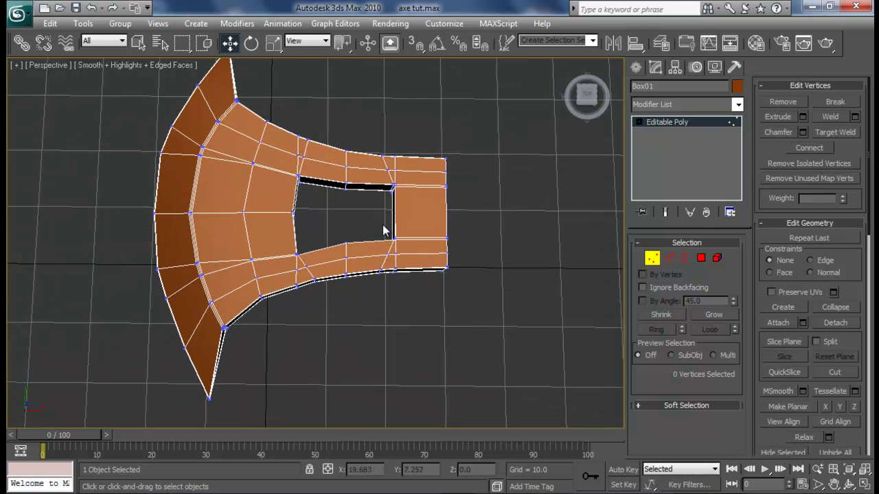
{"action": "left_click", "coordinate": [650, 260]}
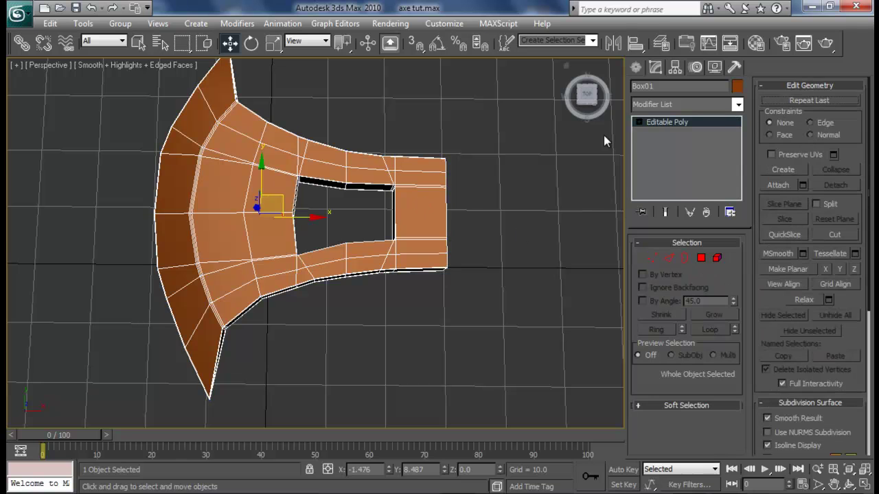
{"action": "left_click", "coordinate": [676, 103]}
{"action": "key", "text": "t"}
{"action": "key", "text": "t"}
{"action": "key", "text": "t"}
{"action": "key", "text": "Return"}
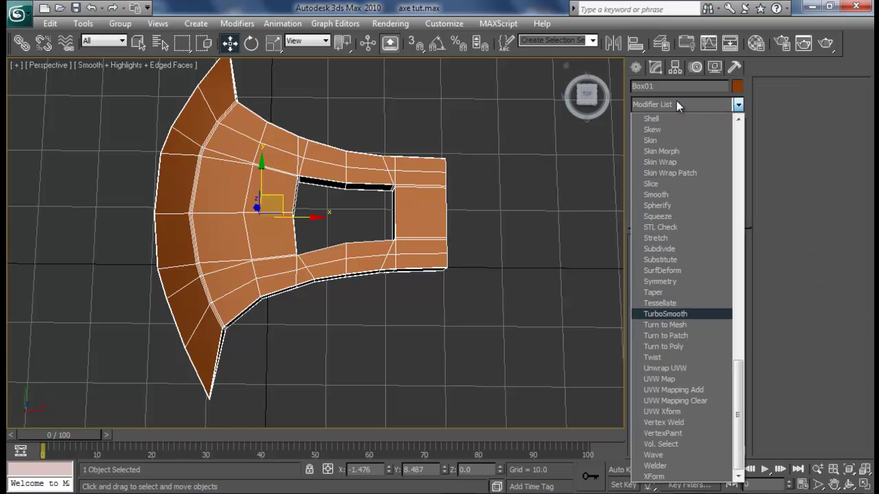
{"action": "left_click", "coordinate": [731, 263]}
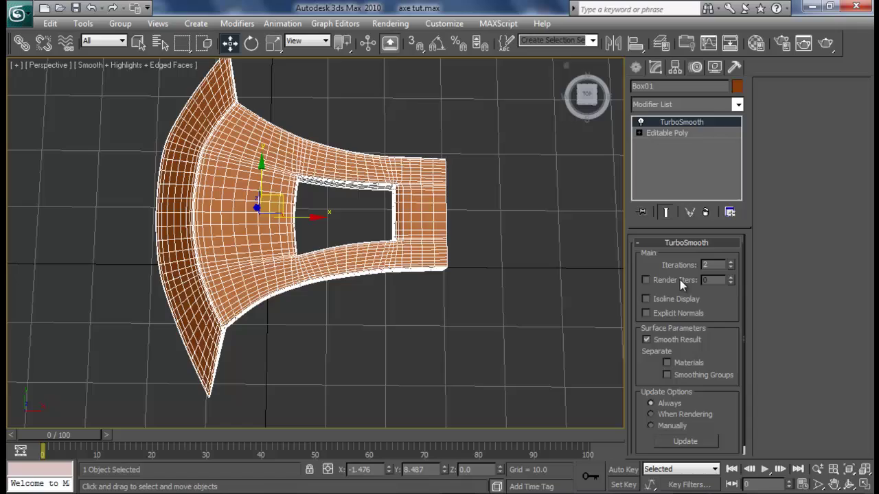
{"action": "left_click", "coordinate": [679, 298]}
Step: Try to scale the smoothed axe head along its X axis
{"action": "left_click", "coordinate": [392, 205]}
{"action": "scroll", "coordinate": [390, 220], "scroll_direction": "down", "scroll_amount": 4}
{"action": "middle_click_drag", "start_coordinate": [388, 229], "coordinate": [316, 220]}
{"action": "left_click", "coordinate": [278, 208]}
{"action": "key", "text": "r"}
{"action": "key", "text": "r"}
{"action": "left_click_drag", "start_coordinate": [191, 229], "coordinate": [176, 226]}
{"action": "key", "text": "ctrl+z"}
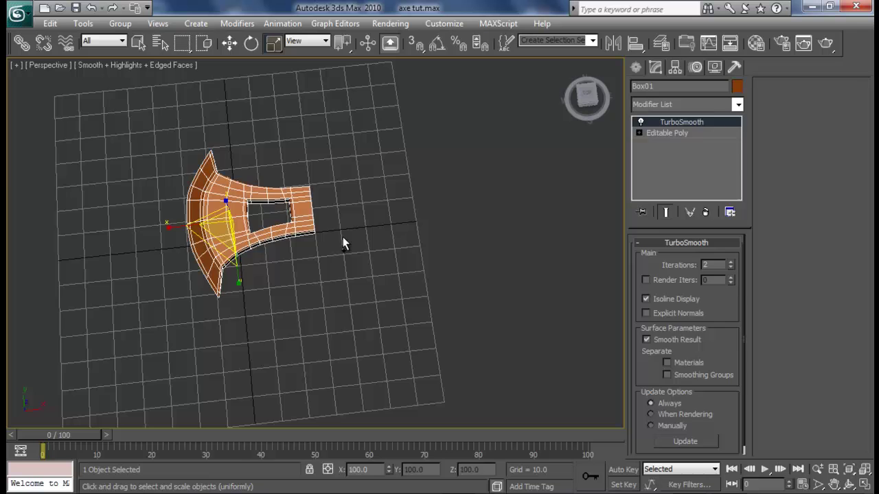
Step: Move the base mesh's vertices behind the opening slightly toward the blade, then the rear end row to about X 26.9
{"action": "left_click", "coordinate": [342, 237]}
{"action": "scroll", "coordinate": [344, 237], "scroll_direction": "up", "scroll_amount": 3}
{"action": "left_click", "coordinate": [292, 196]}
{"action": "middle_click_drag", "start_coordinate": [320, 215], "coordinate": [310, 210], "text": "alt"}
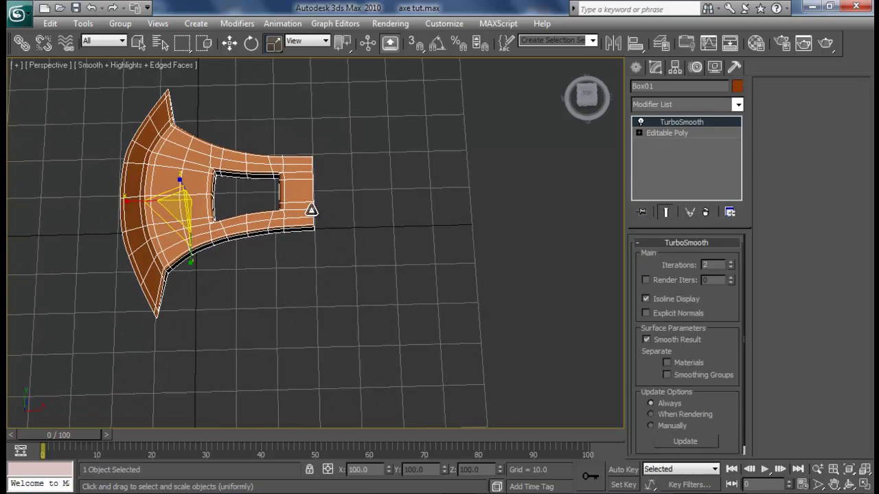
{"action": "left_click", "coordinate": [697, 135]}
{"action": "left_click", "coordinate": [654, 257]}
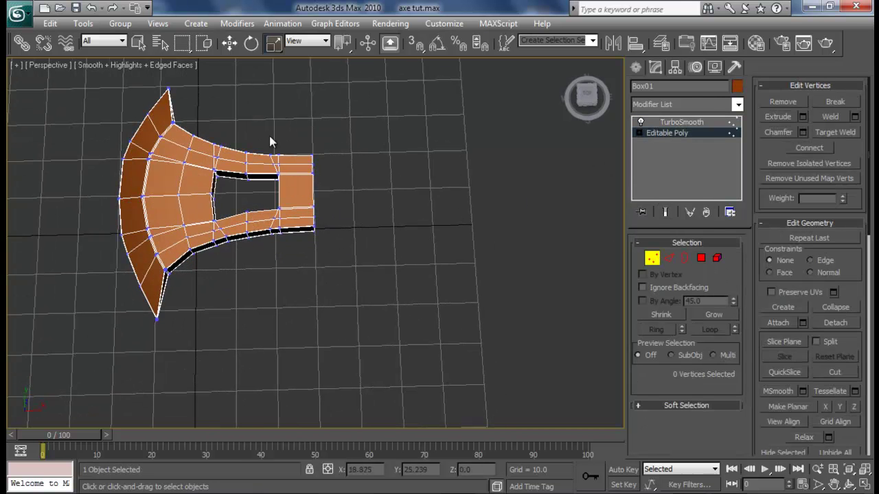
{"action": "left_click_drag", "start_coordinate": [270, 136], "coordinate": [328, 277]}
{"action": "key", "text": "w"}
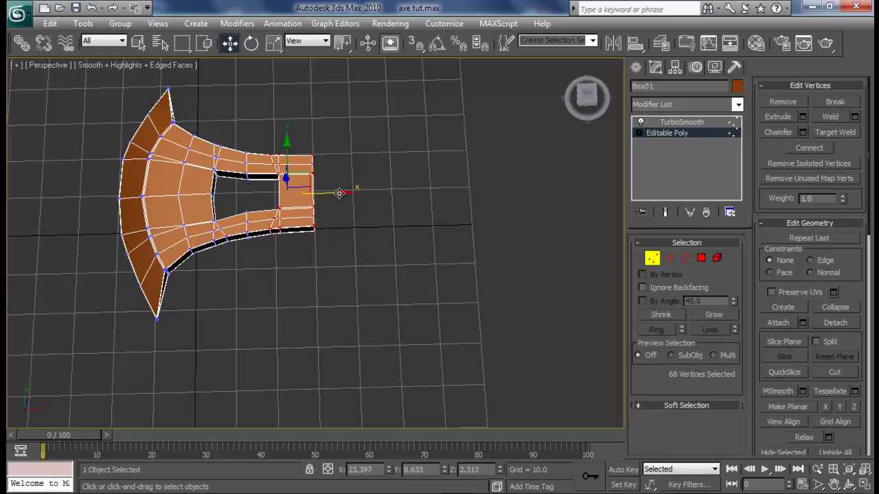
{"action": "left_click_drag", "start_coordinate": [339, 193], "coordinate": [332, 193]}
{"action": "left_click_drag", "start_coordinate": [296, 132], "coordinate": [358, 249]}
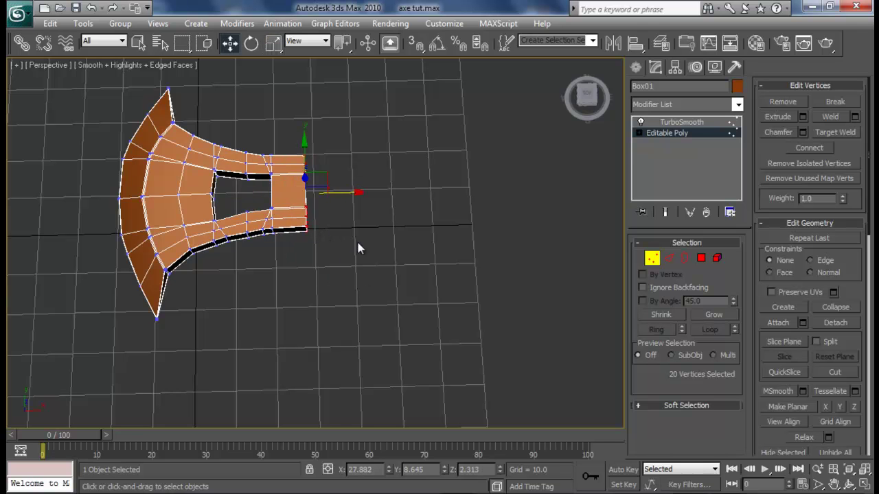
{"action": "left_click_drag", "start_coordinate": [347, 191], "coordinate": [342, 191]}
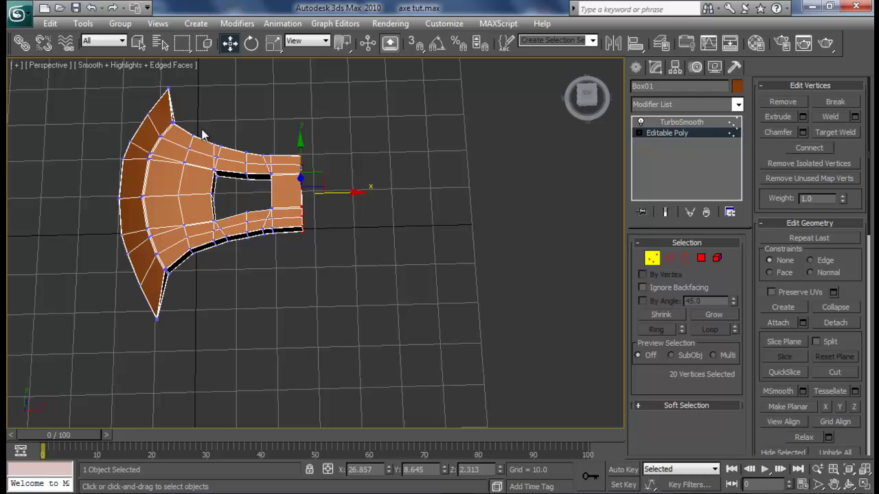
Step: Move all vertices from the front of the opening to the rear end slightly toward the blade and finish vertex editing
{"action": "left_click_drag", "start_coordinate": [202, 133], "coordinate": [410, 315]}
{"action": "left_click_drag", "start_coordinate": [307, 193], "coordinate": [299, 193]}
{"action": "left_click", "coordinate": [403, 212]}
{"action": "left_click", "coordinate": [651, 259]}
{"action": "left_click", "coordinate": [385, 225]}
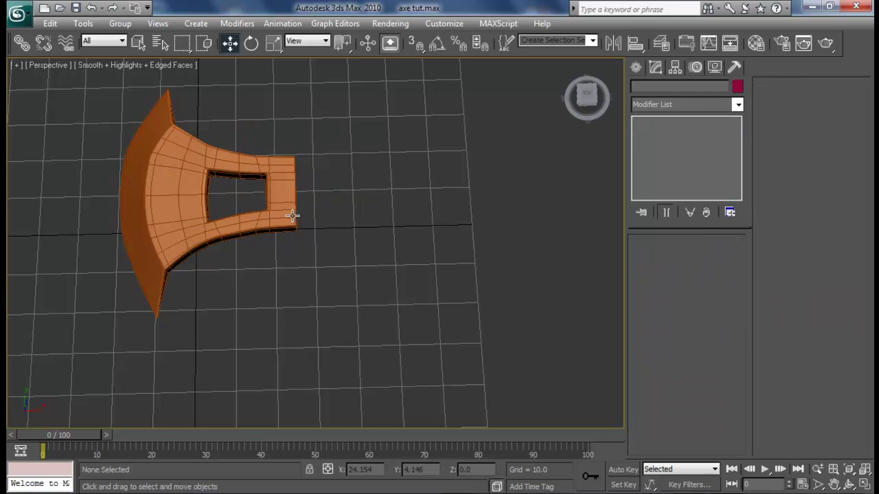
Step: Mirror the smoothed axe head across the X axis as a copy
{"action": "left_click", "coordinate": [292, 214]}
{"action": "middle_click_drag", "start_coordinate": [335, 255], "coordinate": [357, 247], "text": "alt"}
{"action": "scroll", "coordinate": [367, 241], "scroll_direction": "down", "scroll_amount": 4}
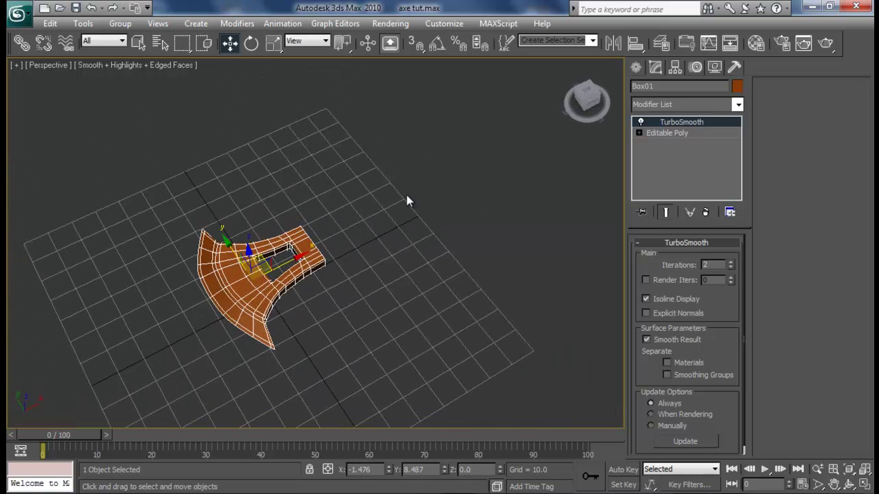
{"action": "left_click", "coordinate": [611, 44]}
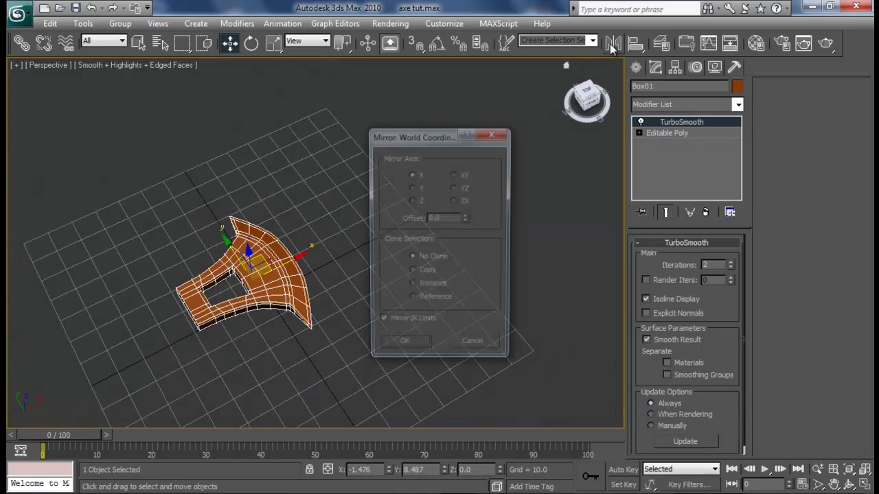
{"action": "left_click", "coordinate": [412, 273]}
{"action": "left_click", "coordinate": [402, 348]}
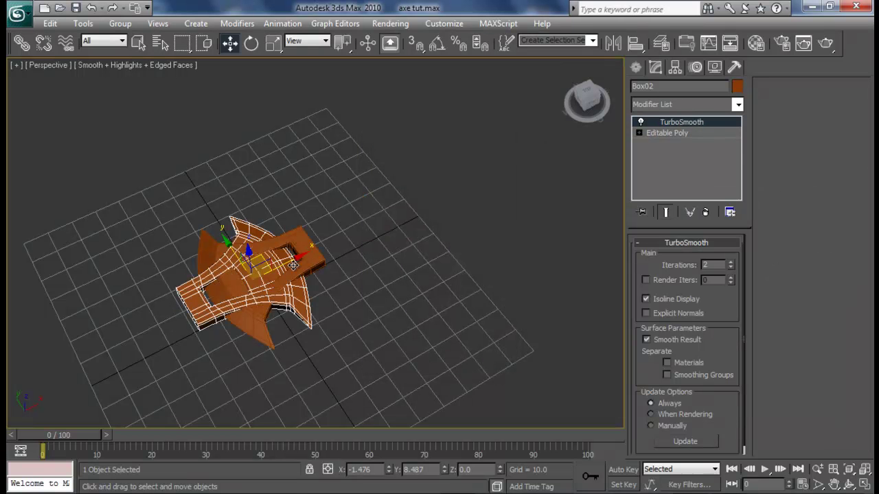
Step: Move the mirrored axe head along X, clear of the original's rear end, so the two blades face outward
{"action": "left_click_drag", "start_coordinate": [295, 277], "coordinate": [491, 181]}
{"action": "left_click", "coordinate": [509, 262]}
{"action": "middle_click_drag", "start_coordinate": [509, 262], "coordinate": [471, 309], "text": "alt"}
Step: Switch to Windows Photo Viewer and examine the rendered double-bladed axe for the handle's shape
{"action": "key", "text": "alt+Tab"}
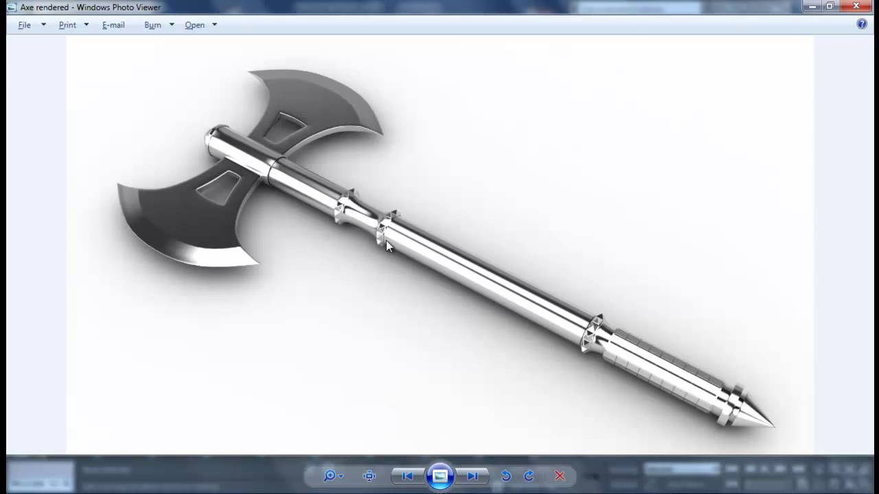